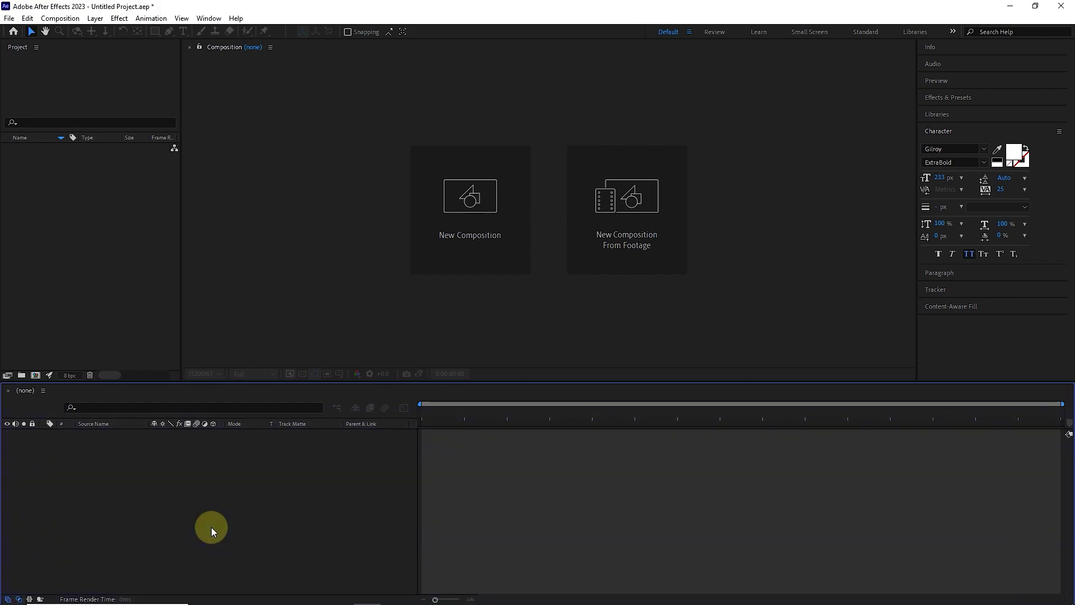
# Create a new composition named 3D and fit the whole frame in the viewer.
pyautogui.click(455, 206)
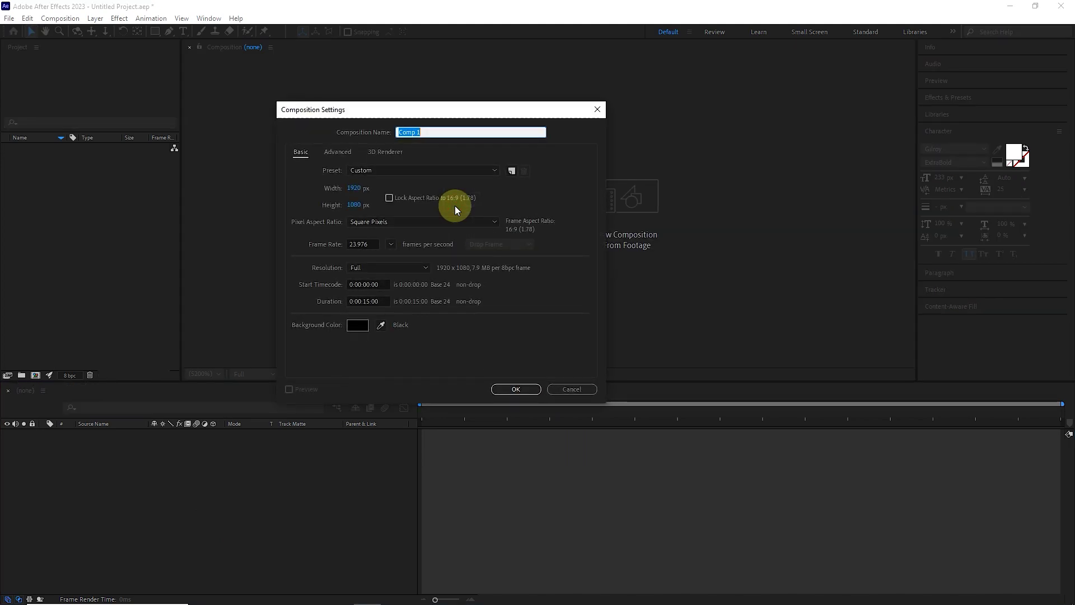
pyautogui.write('3D')
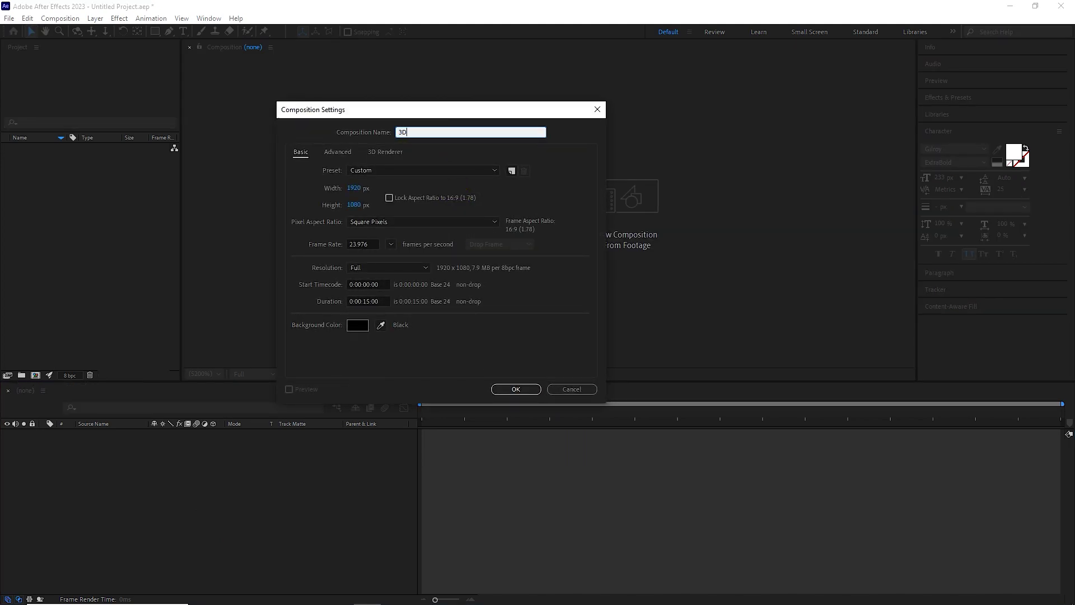
pyautogui.click(504, 389)
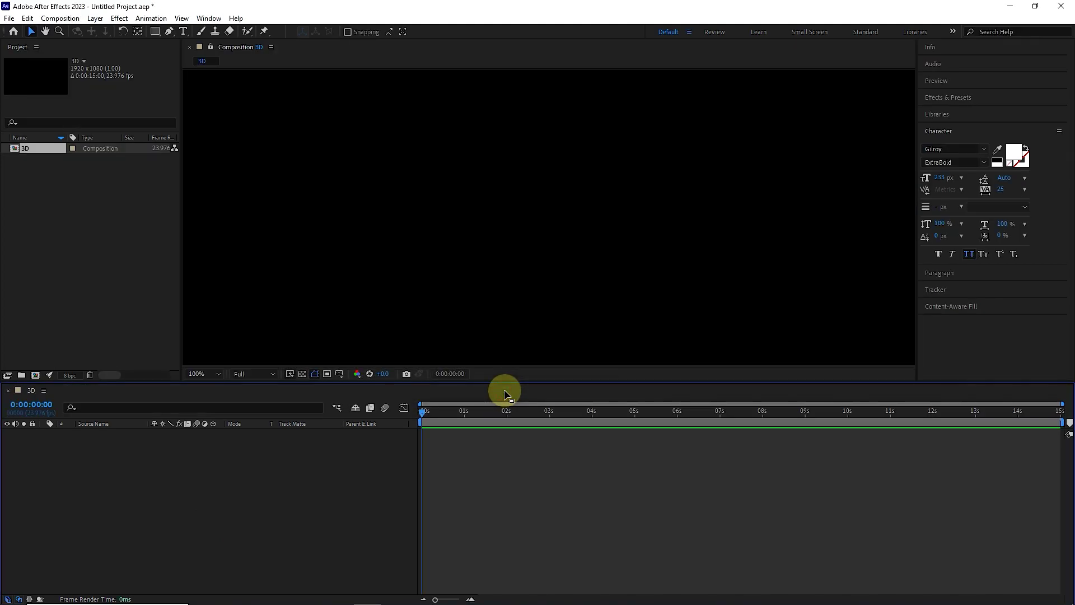
pyautogui.click(207, 373)
pyautogui.click(205, 392)
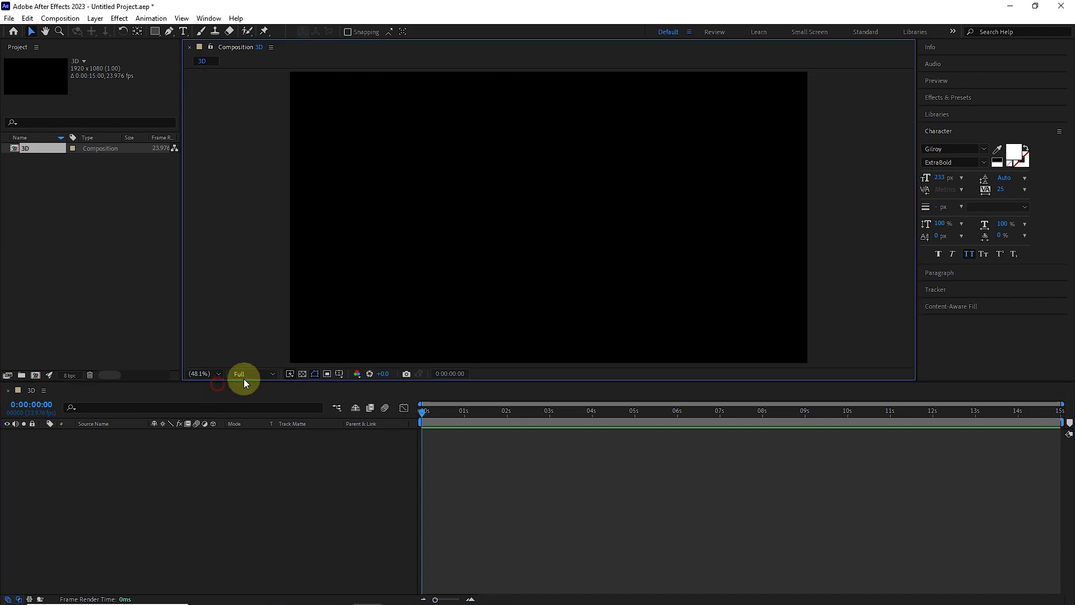
# Add a light grey (8D8D8D) solid layer filling the frame.
pyautogui.rightClick(209, 444)
pyautogui.moveTo(229, 451)
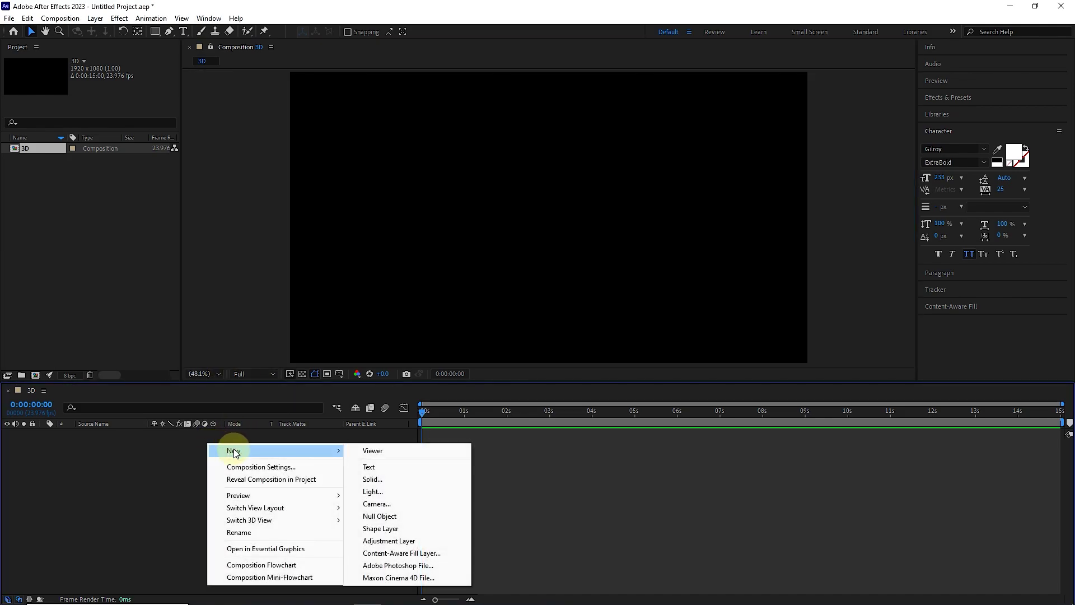
pyautogui.click(378, 480)
pyautogui.click(531, 374)
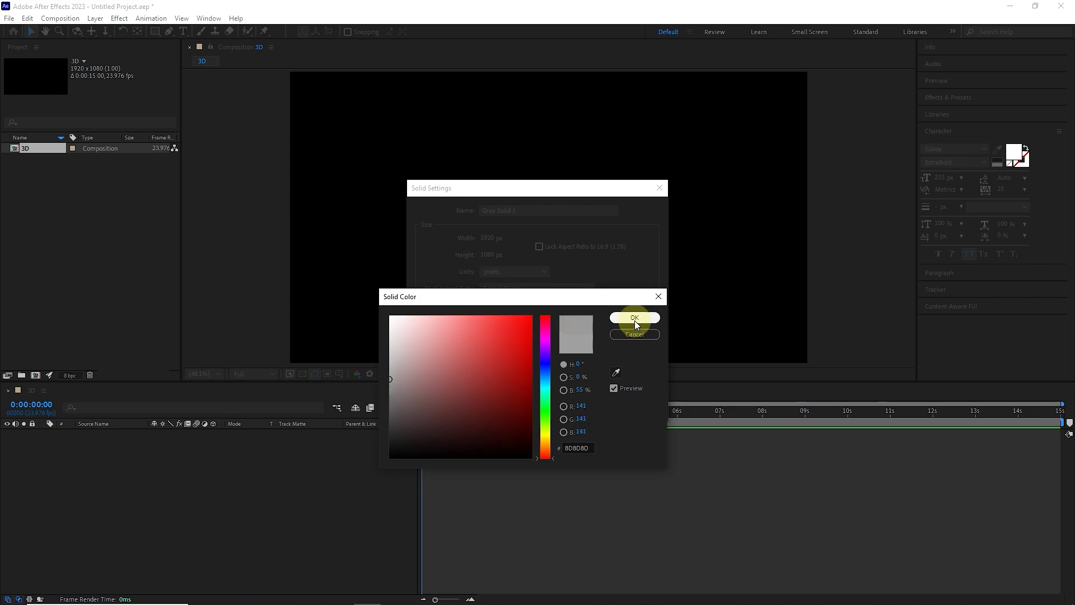
pyautogui.click(629, 321)
pyautogui.click(564, 407)
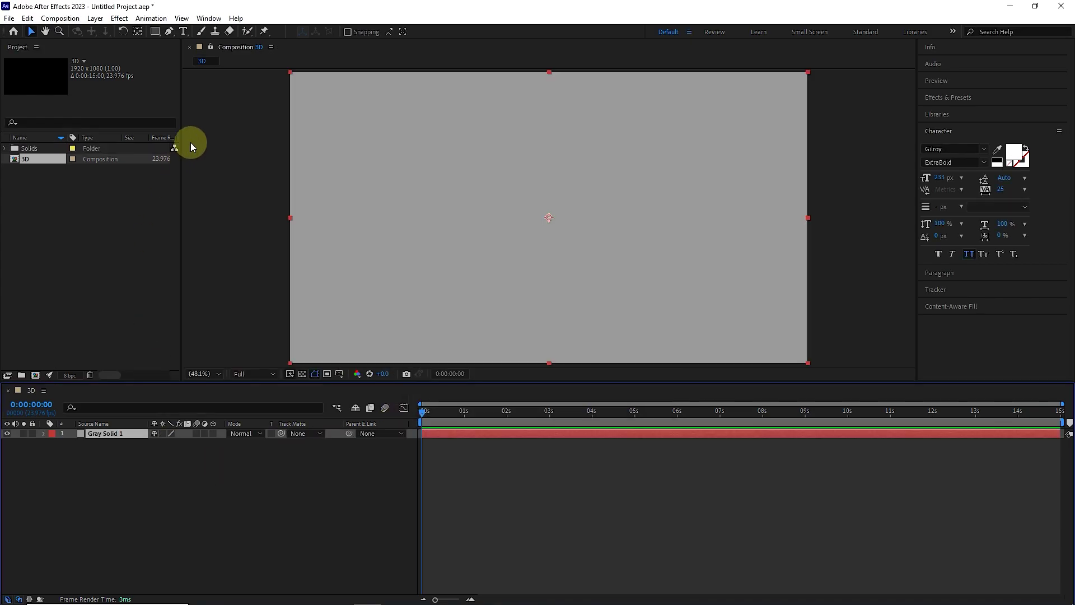
# Add a 'BLUE CUBE' text layer on the canvas.
pyautogui.click(183, 32)
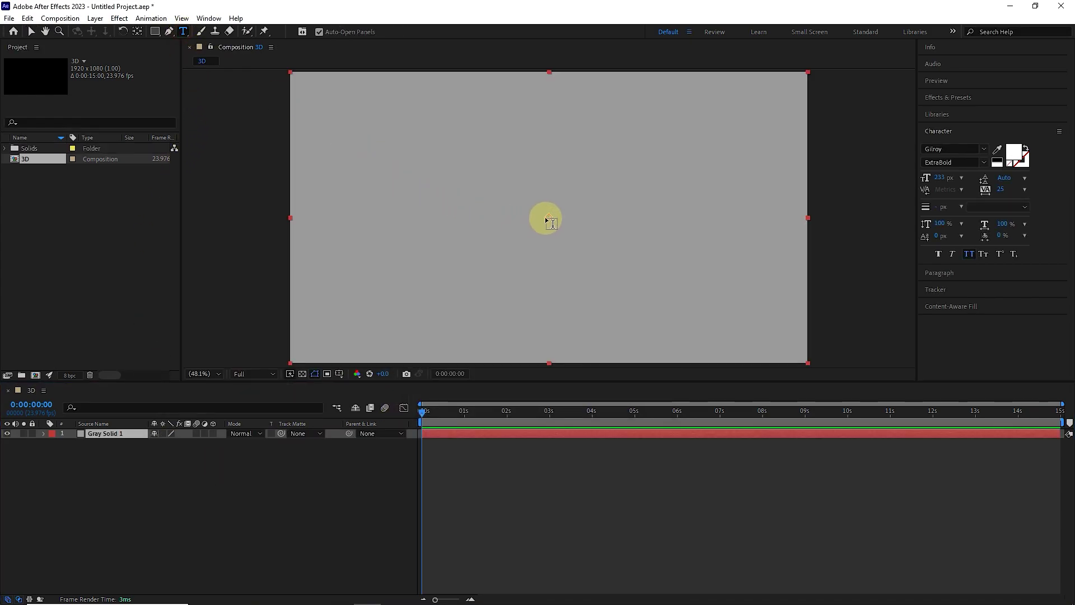
pyautogui.click(548, 215)
pyautogui.write('BLUE')
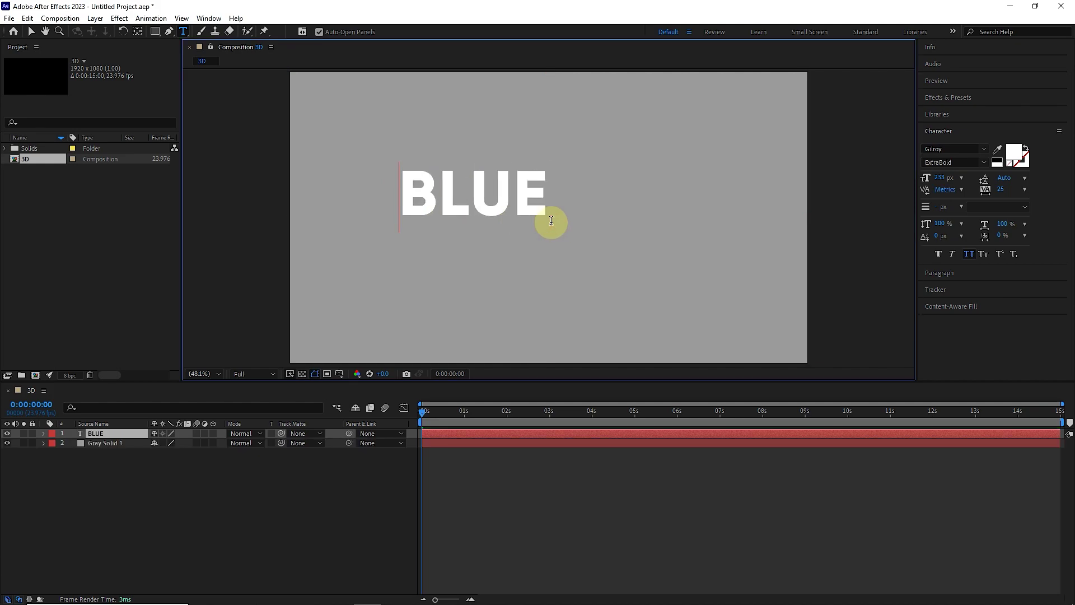
pyautogui.write(' CUBE')
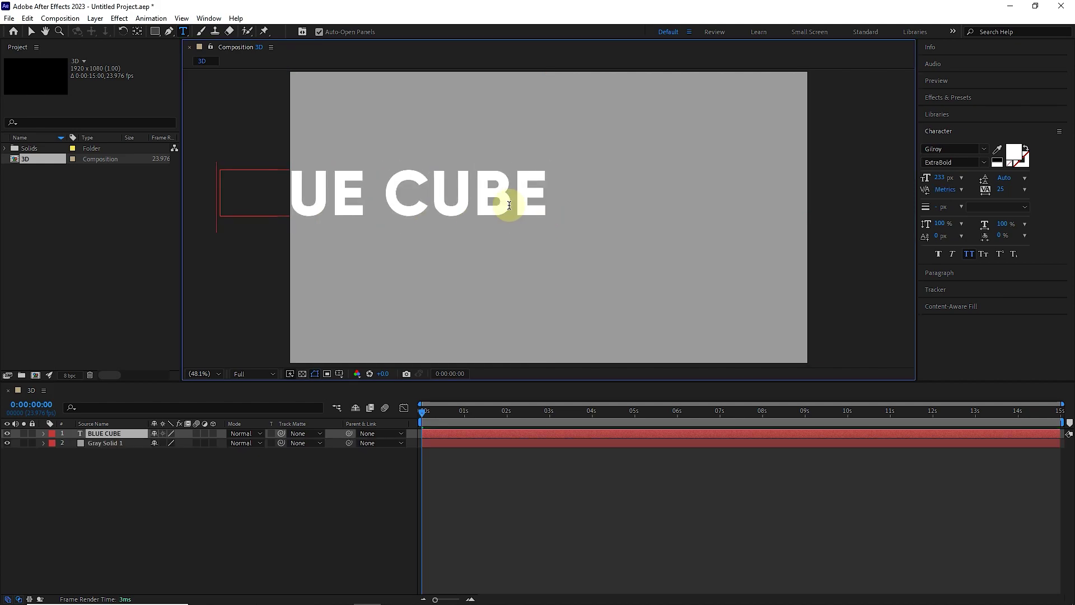
pyautogui.click(31, 32)
# Move the BLUE CUBE text into the frame and centre its anchor point.
pyautogui.click(420, 199)
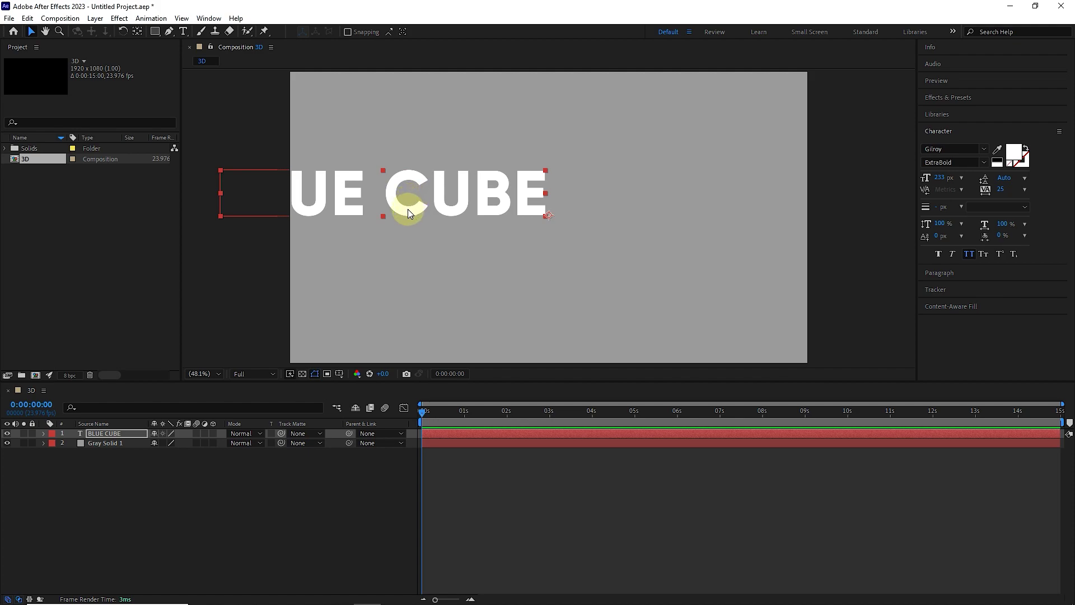
pyautogui.moveTo(407, 209); pyautogui.dragTo(559, 211)
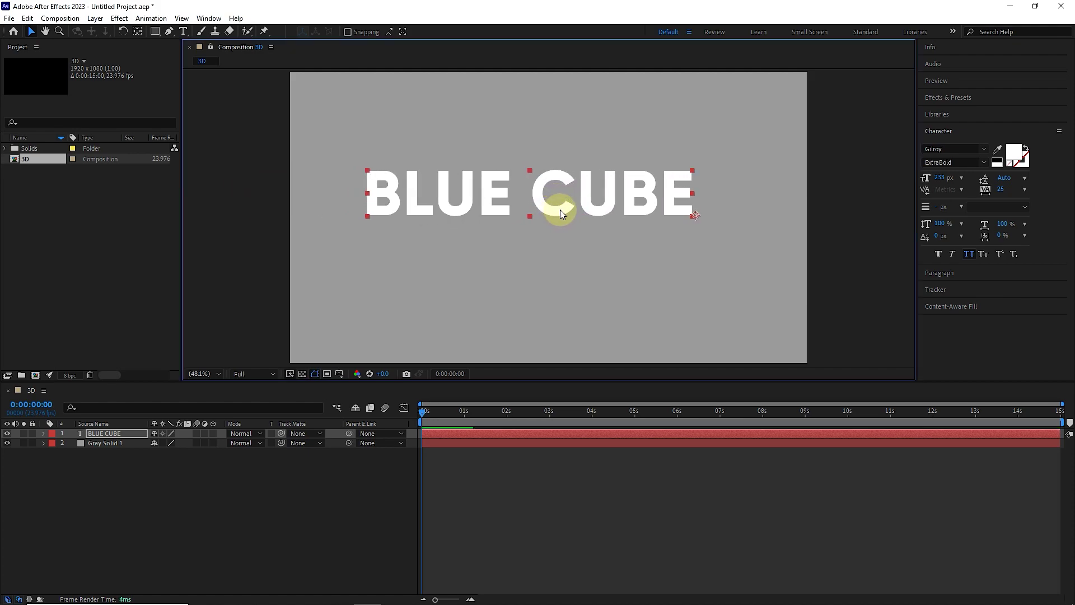
pyautogui.click(694, 215)
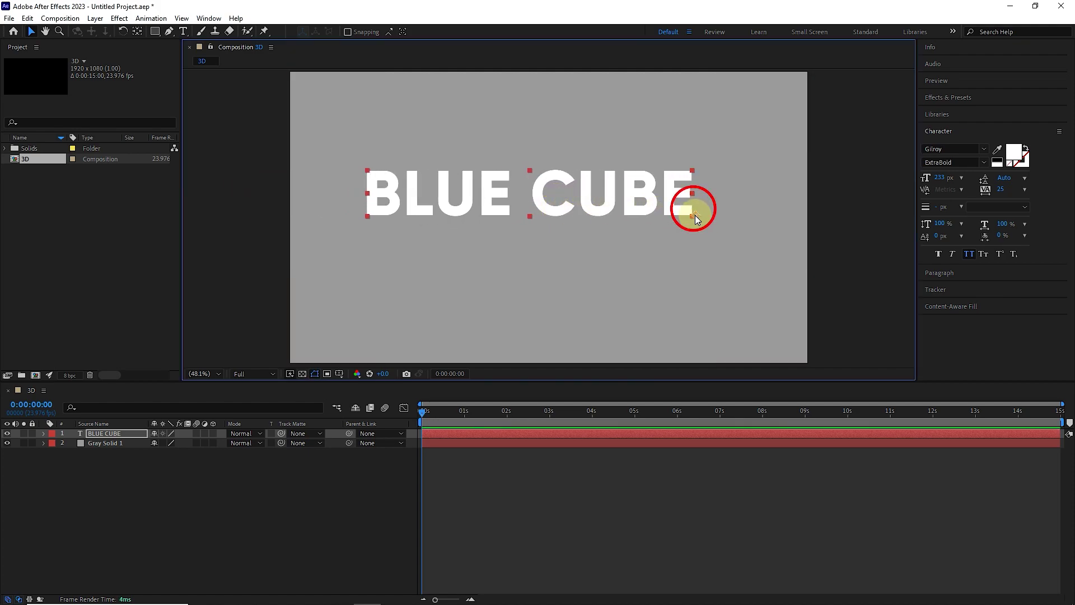
pyautogui.click(137, 31)
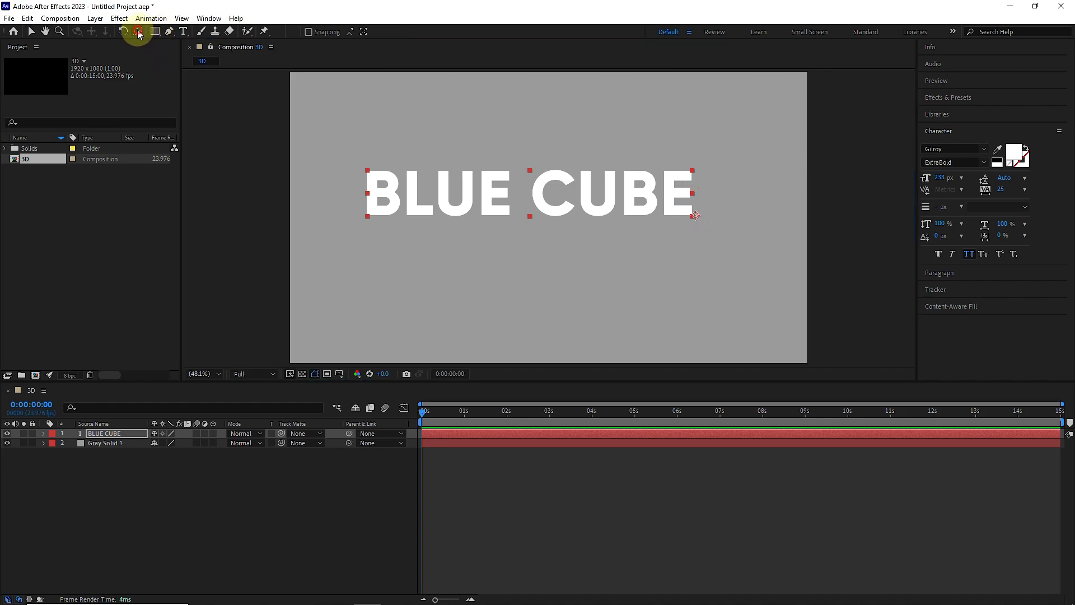
pyautogui.hotkey('ctrl', 'alt', 'Home')
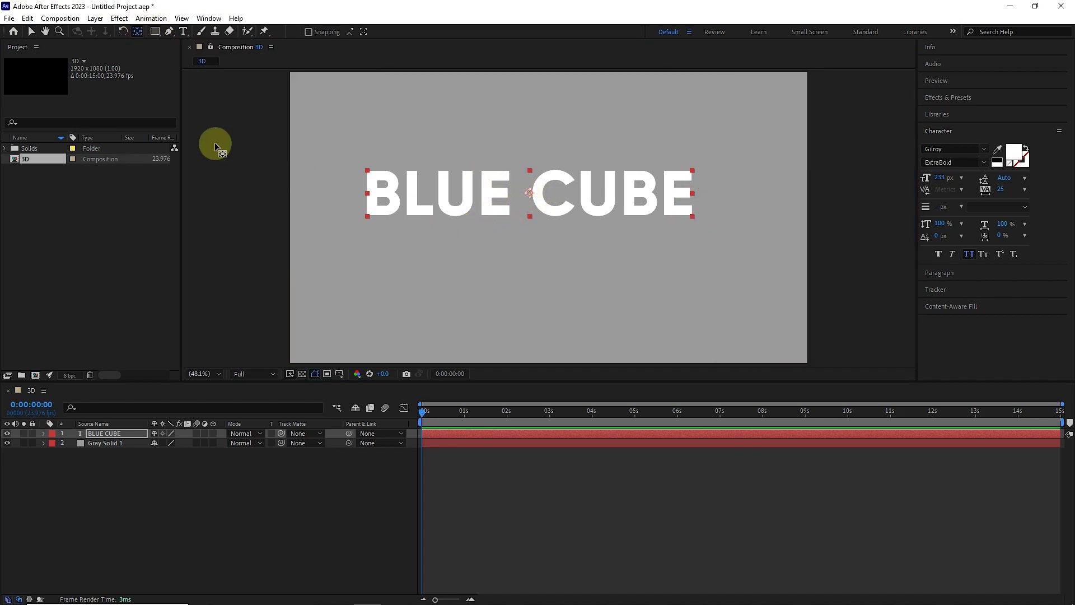
pyautogui.click(31, 31)
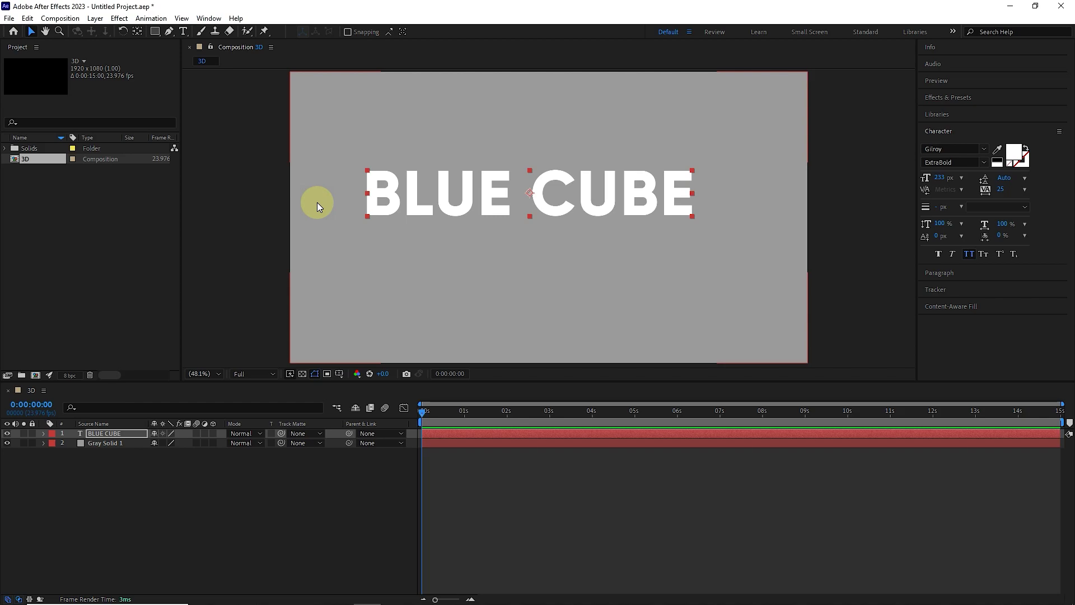
# Make BLUE CUBE a 3D layer at Position 942.5, 536.3, -11.0.
pyautogui.moveTo(496, 215); pyautogui.dragTo(514, 232)
pyautogui.click(43, 433)
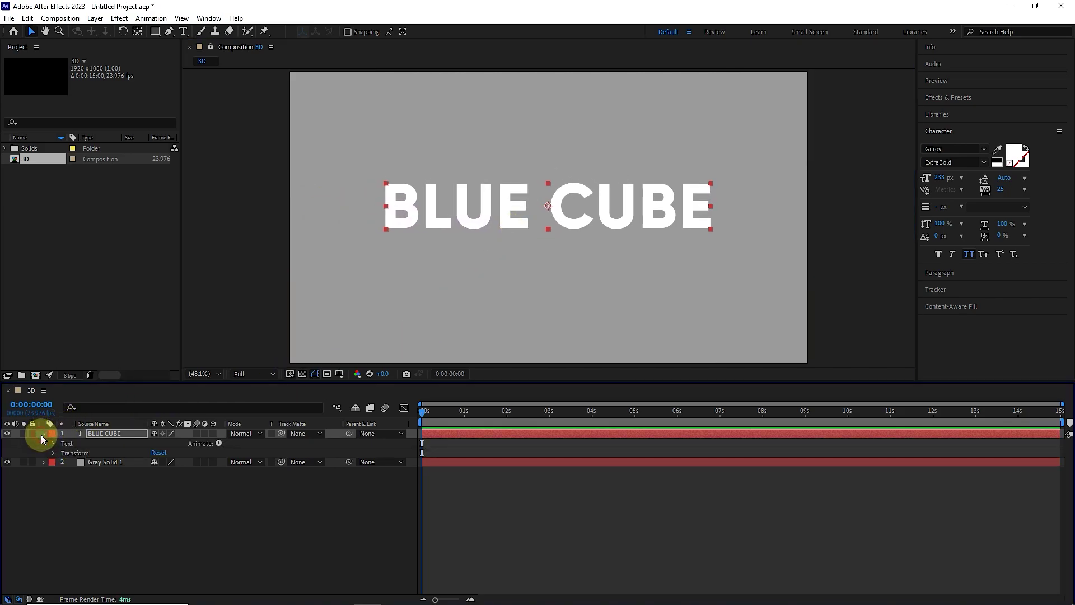
pyautogui.click(53, 452)
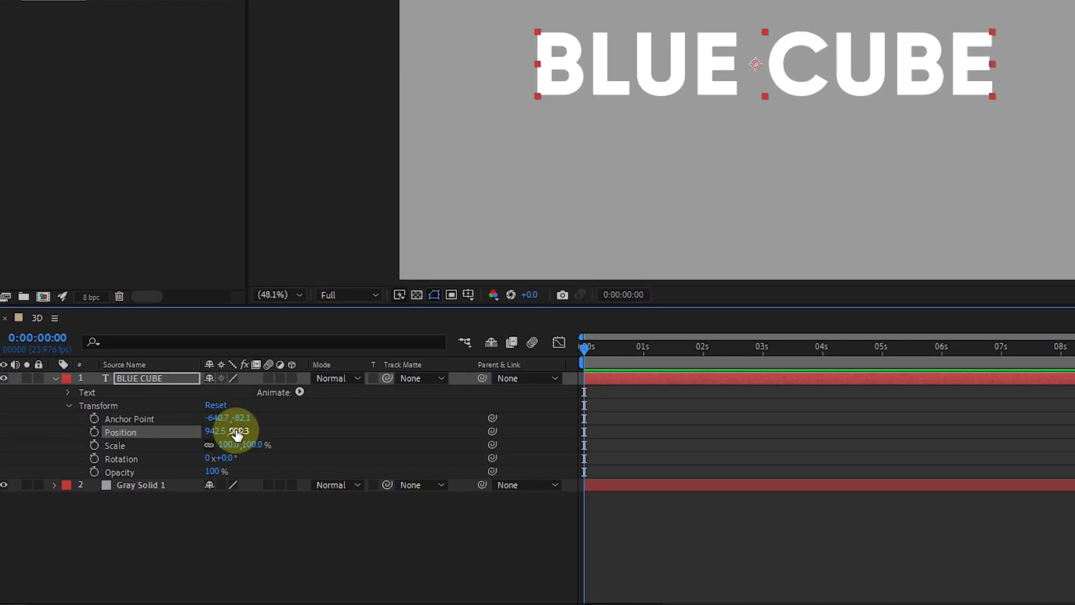
pyautogui.moveTo(237, 434); pyautogui.dragTo(264, 426)
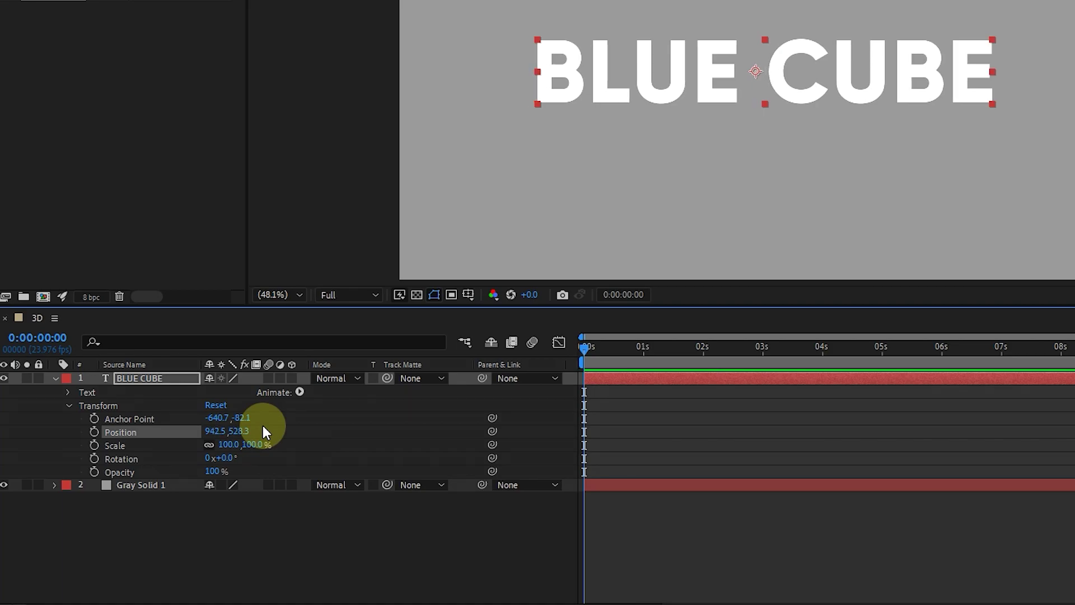
pyautogui.click(291, 378)
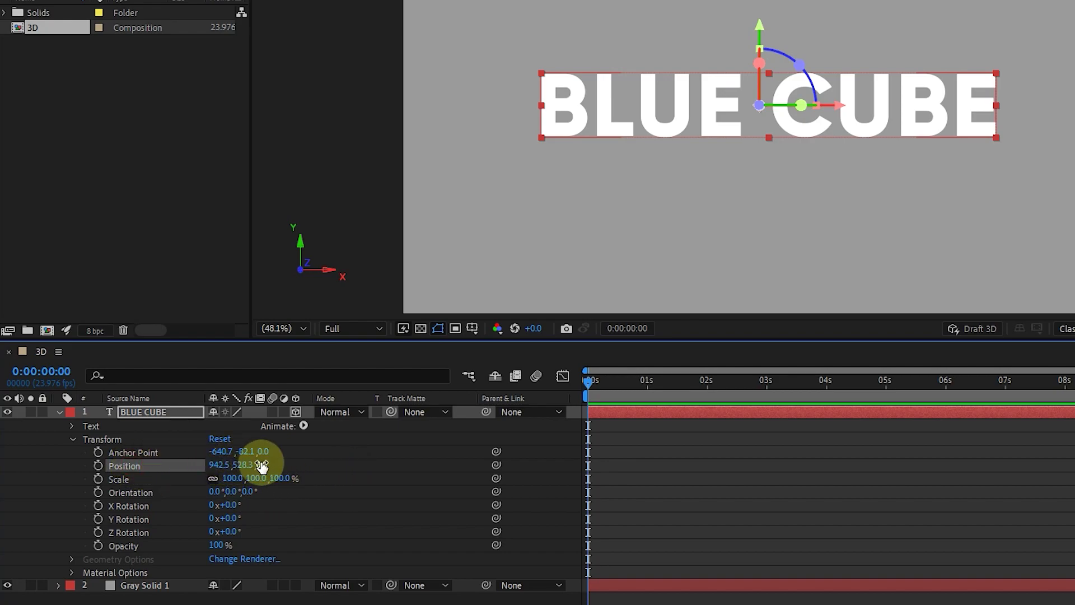
pyautogui.moveTo(261, 465)
pyautogui.mouseDown()
pyautogui.moveTo(435, 450)
pyautogui.moveTo(224, 458)
pyautogui.moveTo(310, 462)
pyautogui.moveTo(275, 472)
pyautogui.moveTo(216, 463)
pyautogui.moveTo(271, 477)
pyautogui.mouseUp()
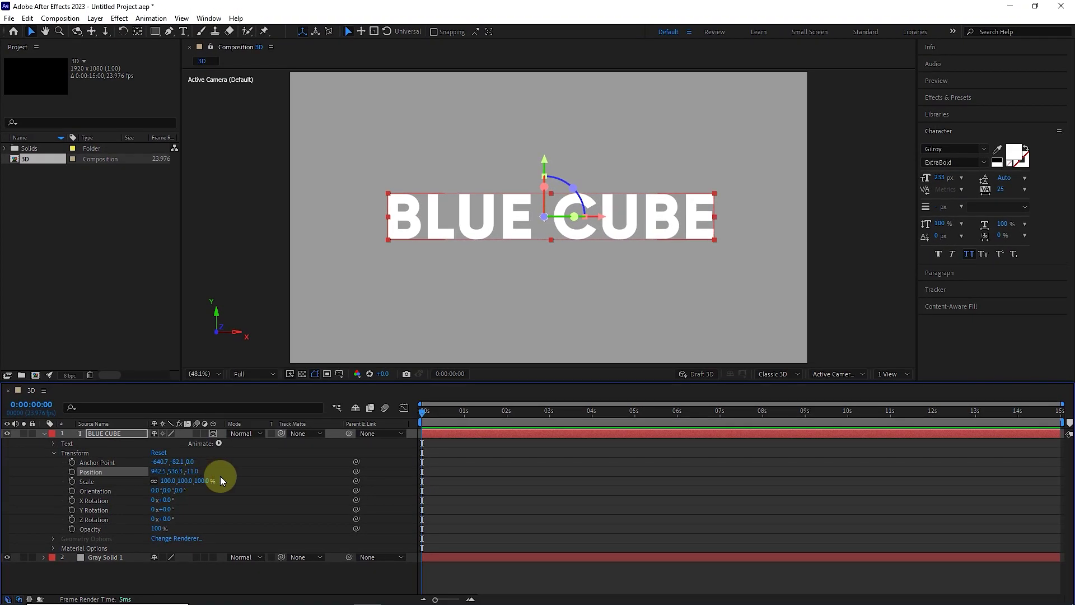
pyautogui.click(834, 373)
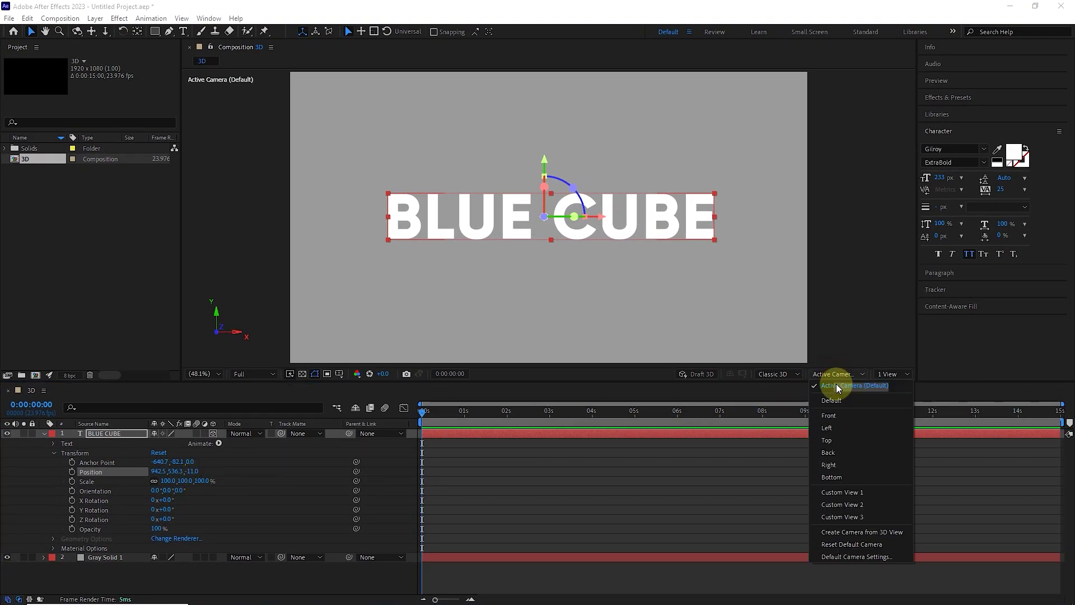
pyautogui.click(834, 425)
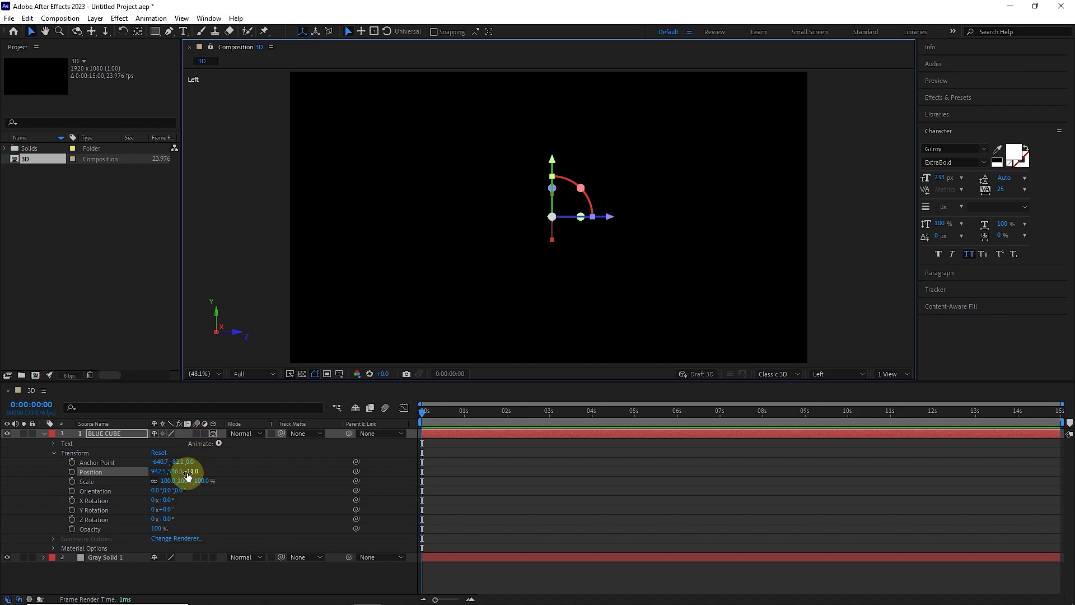
pyautogui.moveTo(192, 471)
pyautogui.mouseDown()
pyautogui.moveTo(250, 468)
pyautogui.moveTo(155, 463)
pyautogui.moveTo(285, 468)
pyautogui.moveTo(17, 468)
pyautogui.moveTo(197, 474)
pyautogui.mouseUp()
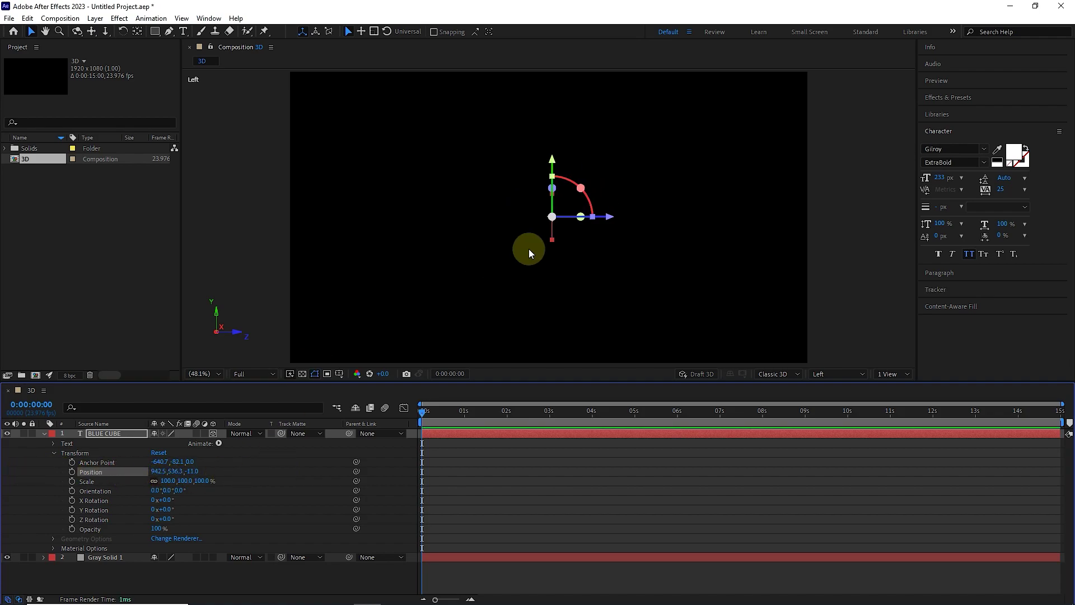
pyautogui.click(828, 374)
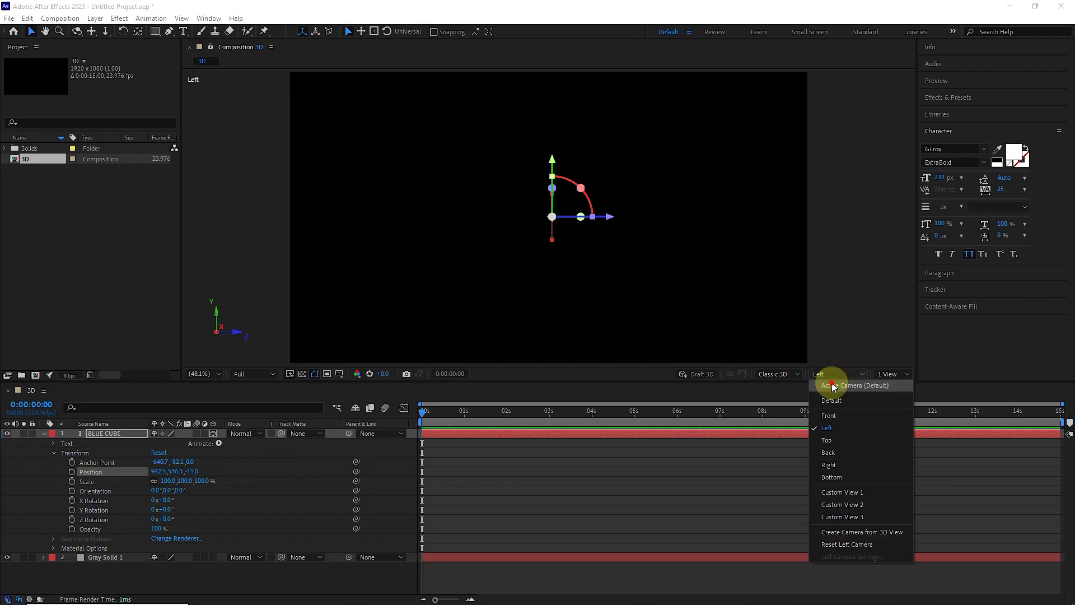
pyautogui.click(829, 380)
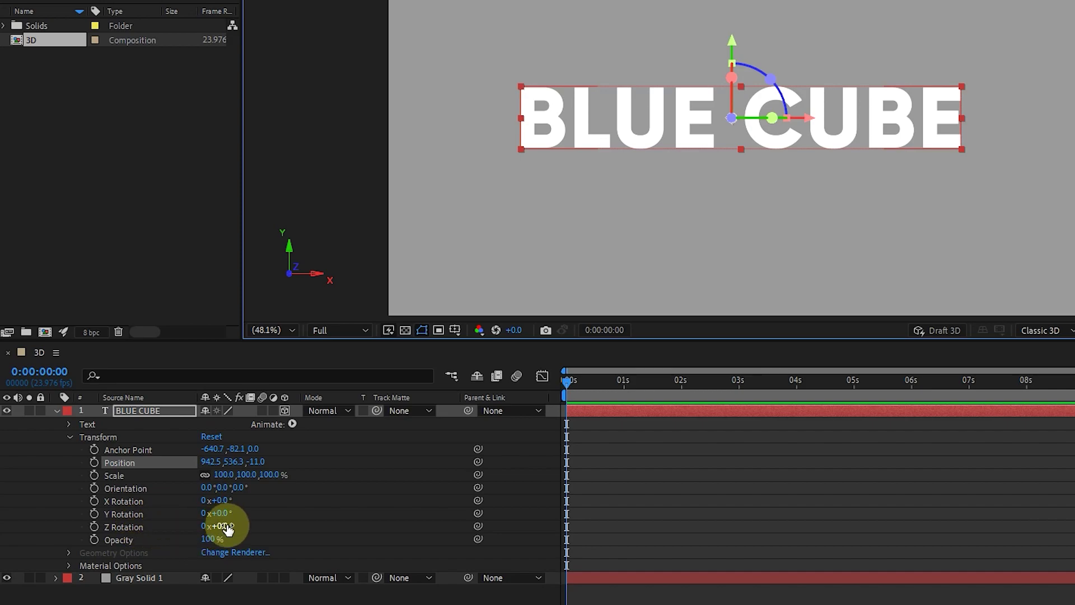
# Rotate the text 32° on Y and orbit the camera to view it at an angle.
pyautogui.moveTo(225, 515)
pyautogui.mouseDown()
pyautogui.moveTo(264, 507)
pyautogui.moveTo(220, 528)
pyautogui.moveTo(211, 497)
pyautogui.moveTo(223, 500)
pyautogui.mouseUp()
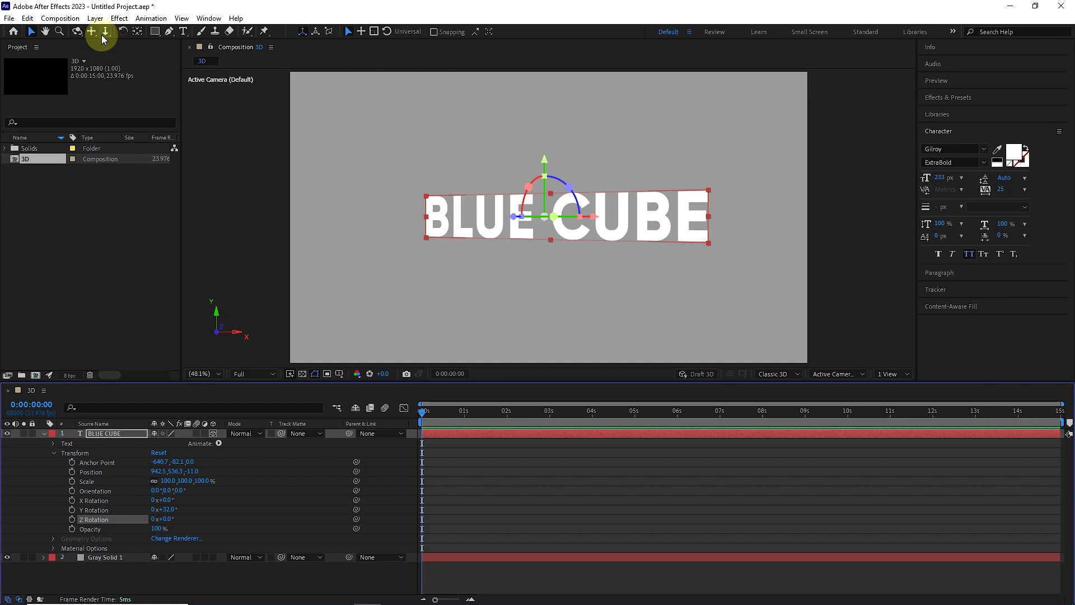
pyautogui.click(78, 32)
pyautogui.moveTo(601, 229)
pyautogui.mouseDown()
pyautogui.moveTo(569, 232)
pyautogui.moveTo(572, 219)
pyautogui.moveTo(584, 235)
pyautogui.mouseUp()
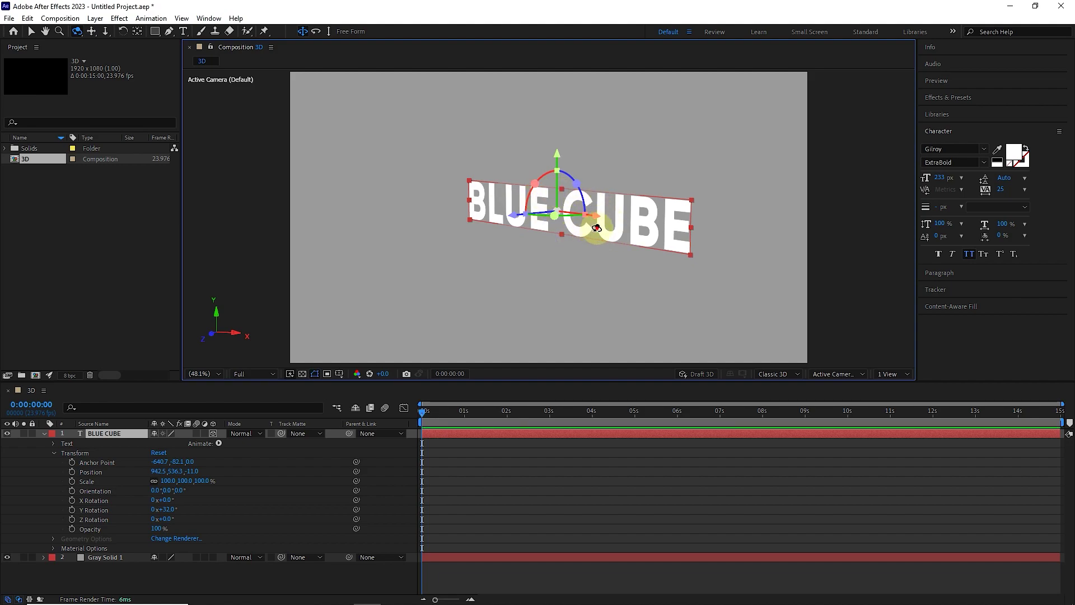
pyautogui.moveTo(560, 206); pyautogui.dragTo(440, 208)
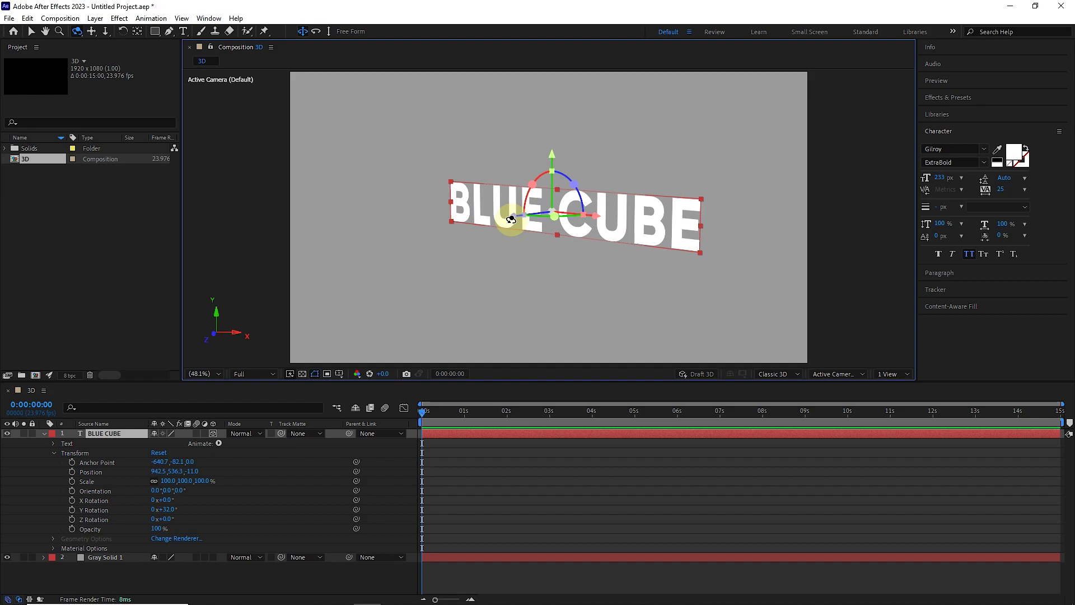
# Pan the view so the text shifts left, then dolly the camera back.
pyautogui.click(92, 31)
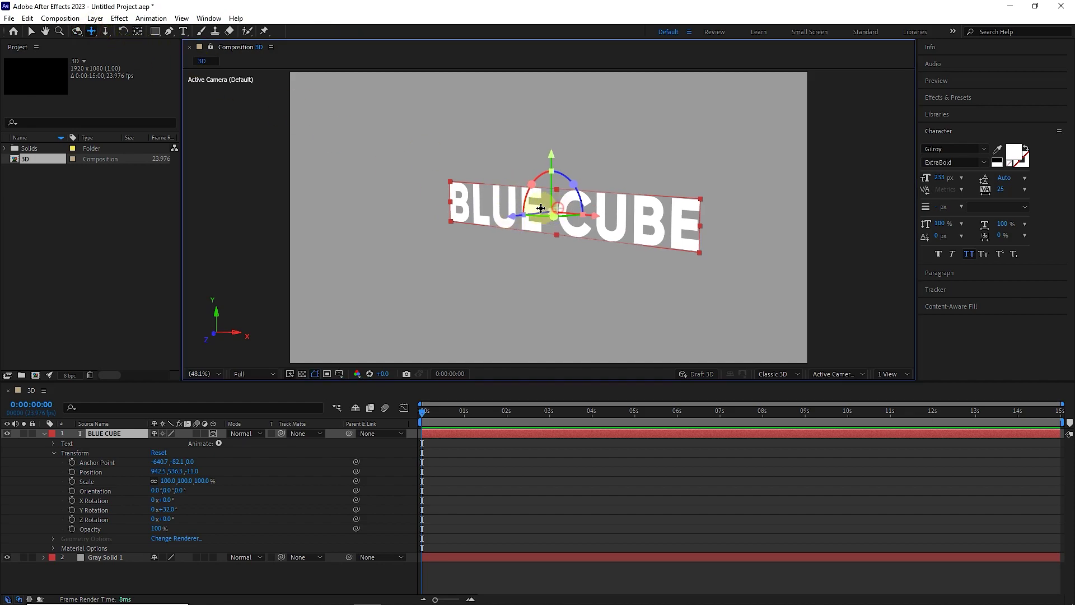
pyautogui.moveTo(553, 214)
pyautogui.mouseDown()
pyautogui.moveTo(540, 212)
pyautogui.moveTo(572, 214)
pyautogui.moveTo(532, 203)
pyautogui.moveTo(547, 211)
pyautogui.moveTo(540, 227)
pyautogui.mouseUp()
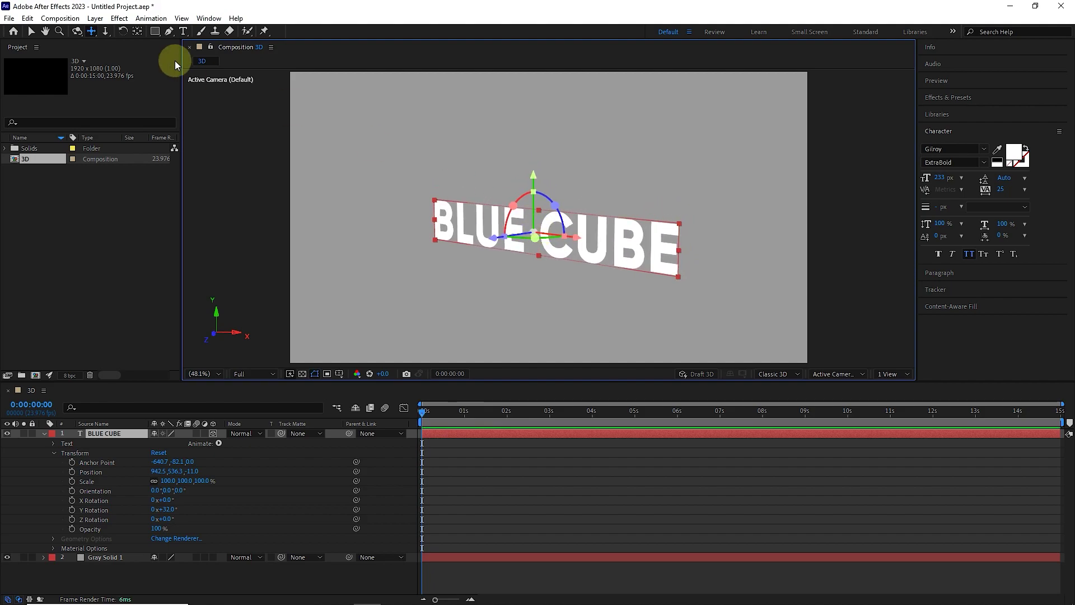
pyautogui.click(107, 32)
pyautogui.moveTo(553, 230)
pyautogui.mouseDown()
pyautogui.moveTo(489, 227)
pyautogui.moveTo(576, 240)
pyautogui.moveTo(567, 242)
pyautogui.mouseUp()
# Make Gray Solid 1 a 3D layer and tilt it to about 98° X Rotation.
pyautogui.click(32, 32)
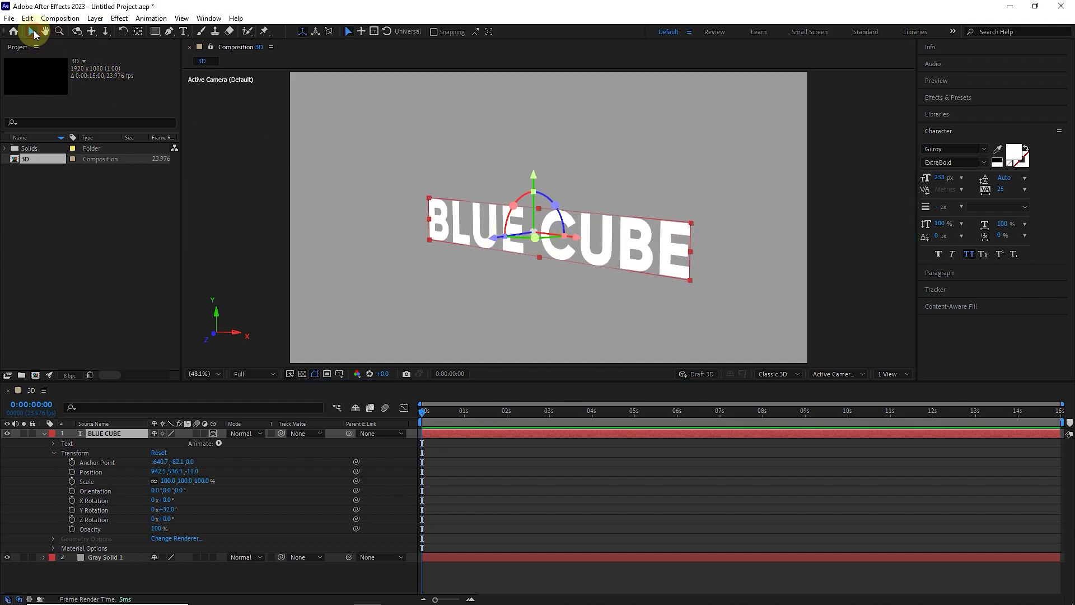
pyautogui.click(44, 434)
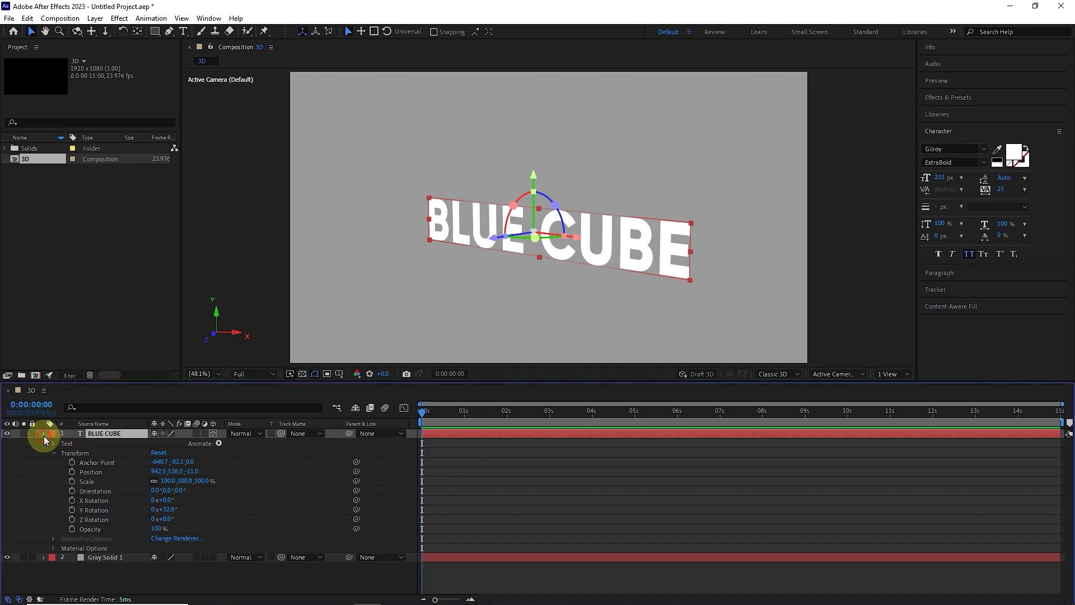
pyautogui.keyDown('shift'); pyautogui.click(103, 444); pyautogui.keyUp('shift')
pyautogui.click(188, 443)
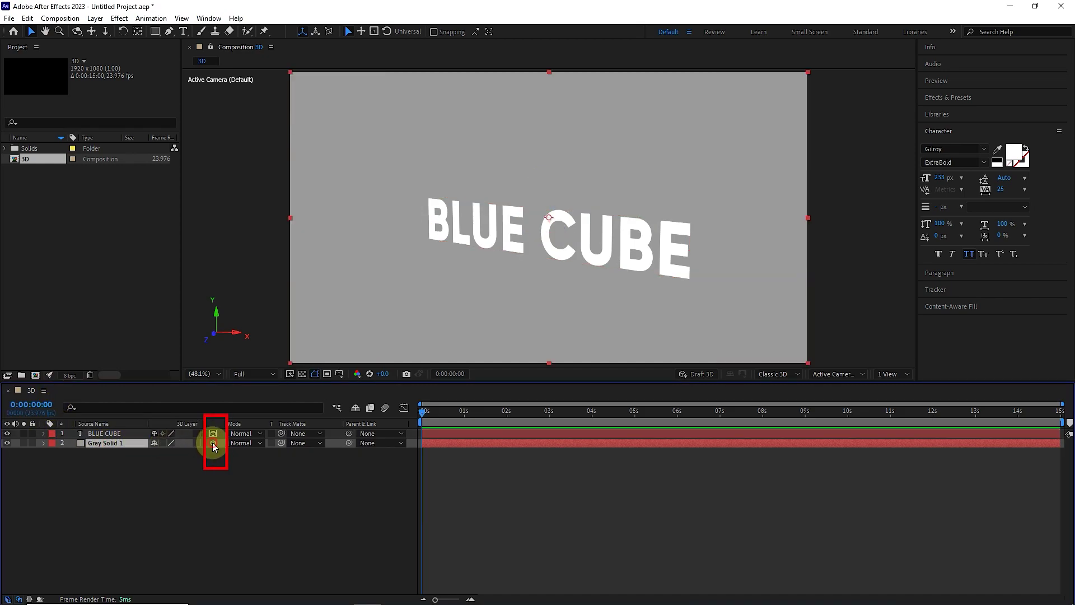
pyautogui.click(213, 443)
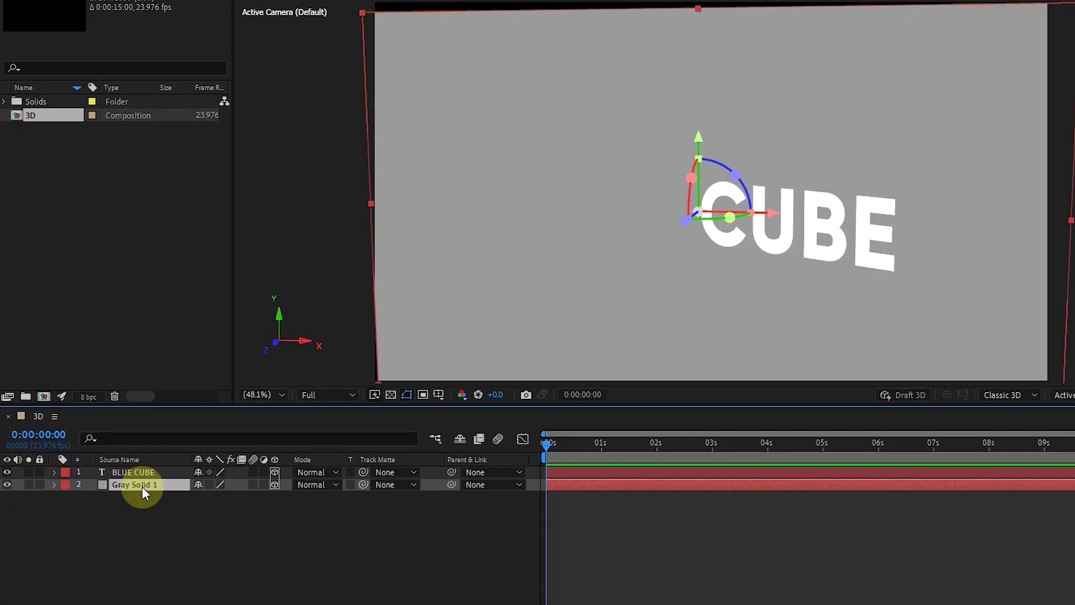
pyautogui.press('r')
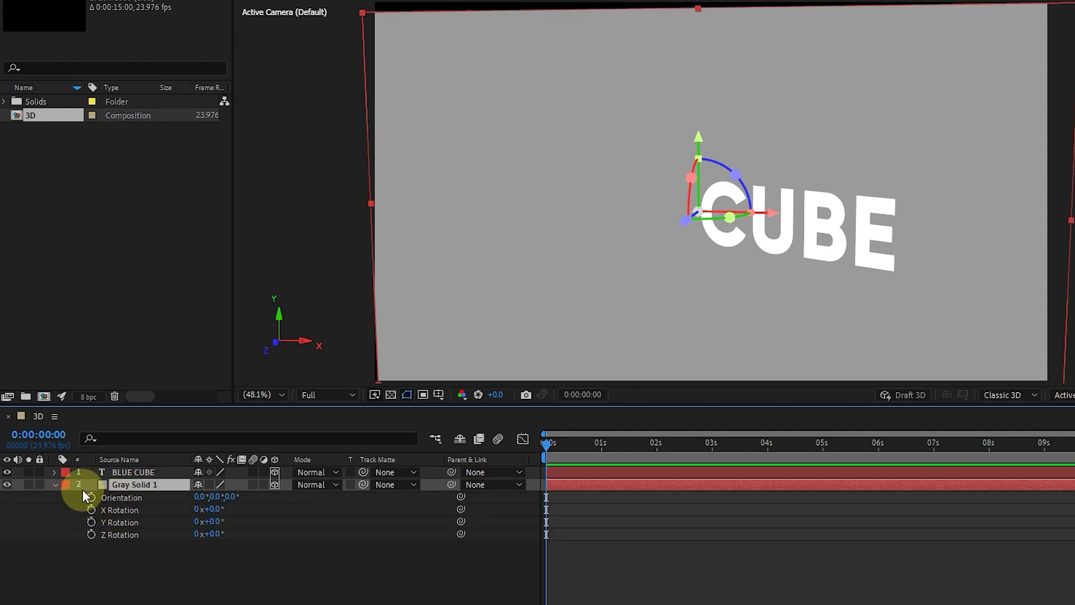
pyautogui.moveTo(214, 516); pyautogui.dragTo(263, 511)
# Lower the grey floor to Y Position 655 and scale it to 356%.
pyautogui.click(112, 487)
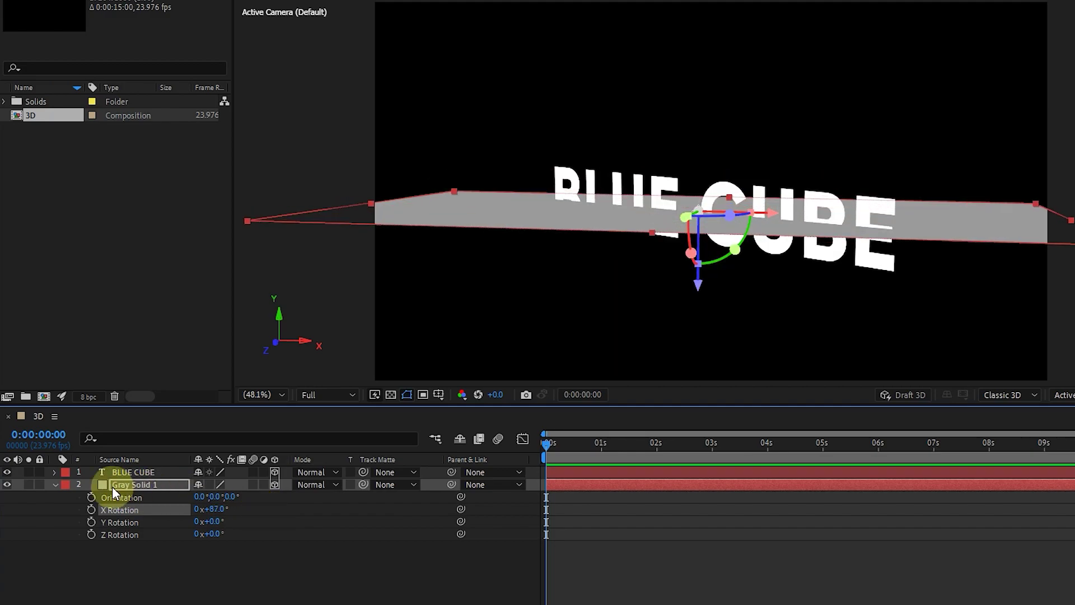
pyautogui.click(54, 485)
pyautogui.click(55, 485)
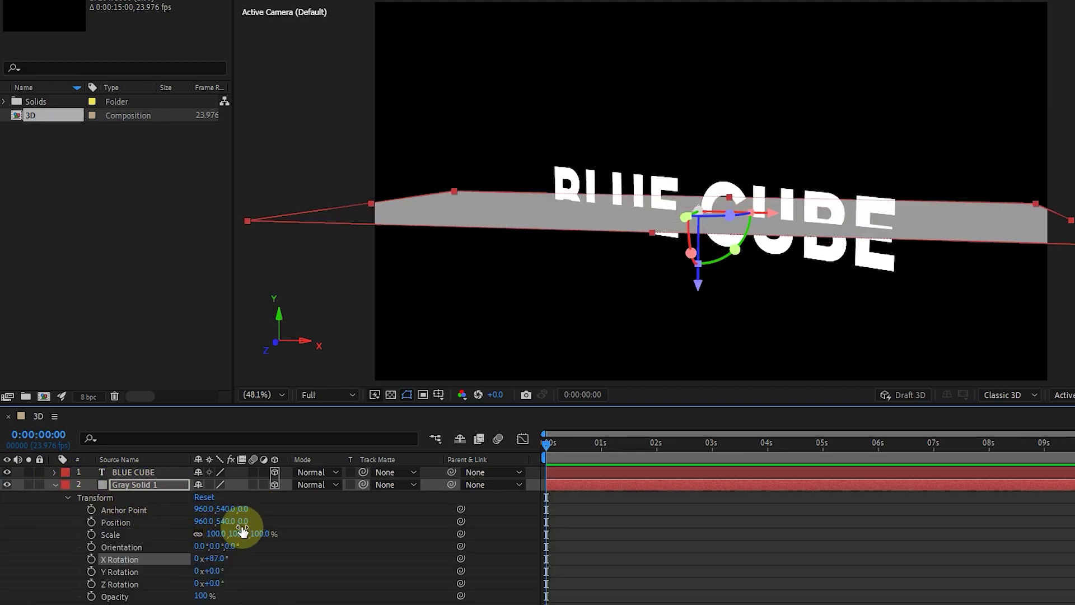
pyautogui.moveTo(224, 524); pyautogui.dragTo(297, 517)
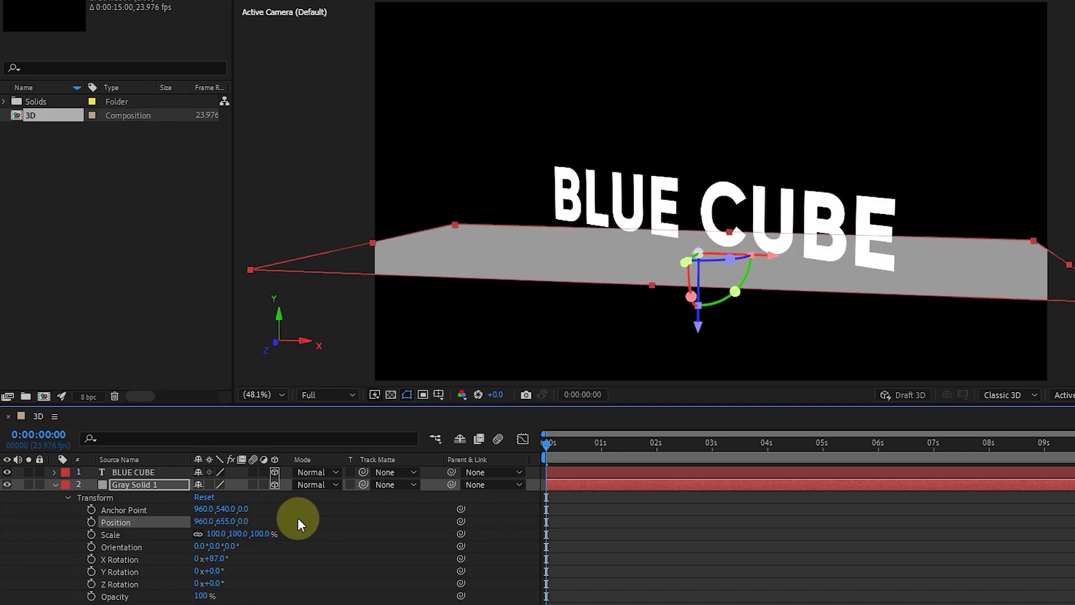
pyautogui.moveTo(221, 563); pyautogui.dragTo(439, 530)
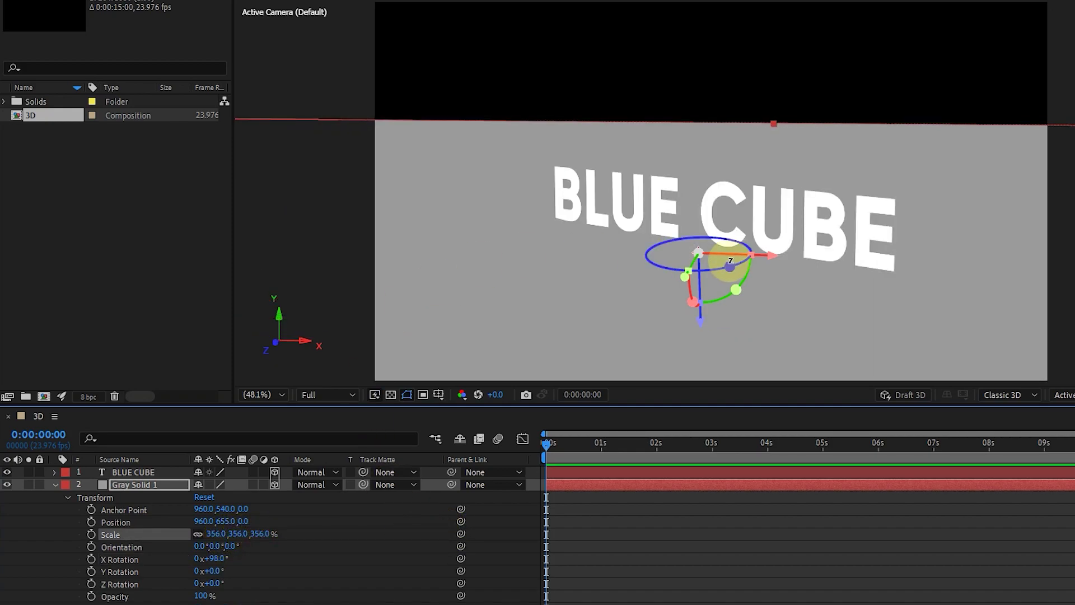
# Collapse Gray Solid 1's properties and select the BLUE CUBE text layer.
pyautogui.click(52, 484)
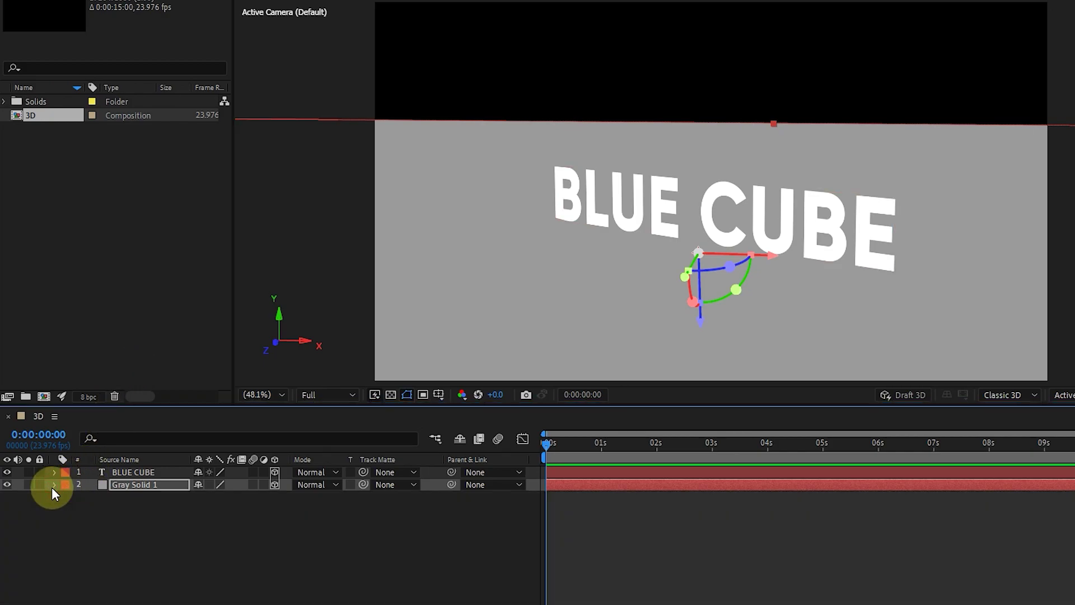
pyautogui.click(166, 500)
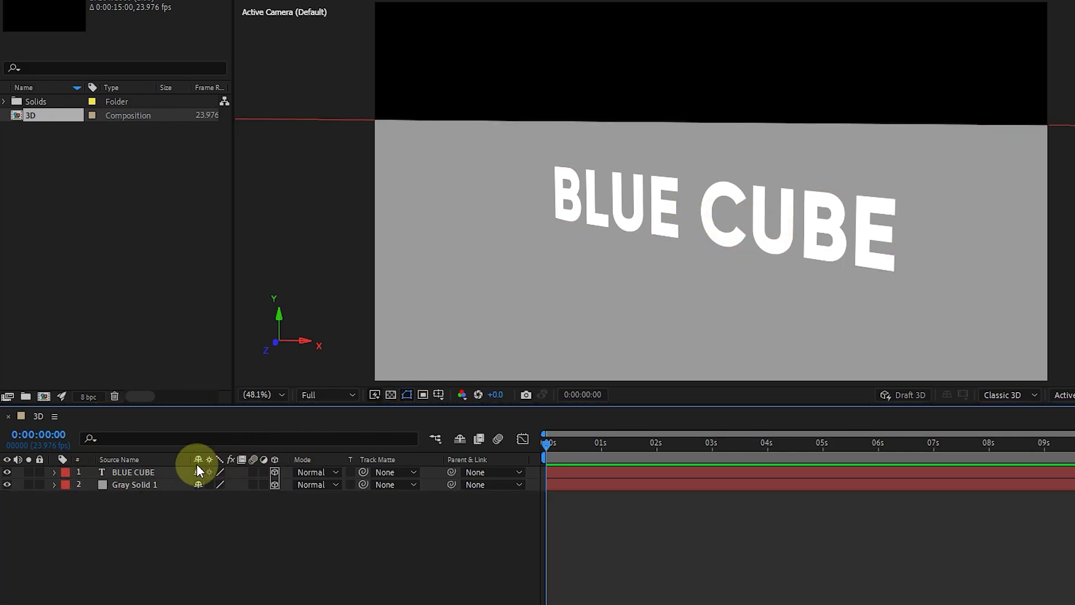
pyautogui.click(99, 472)
pyautogui.click(53, 472)
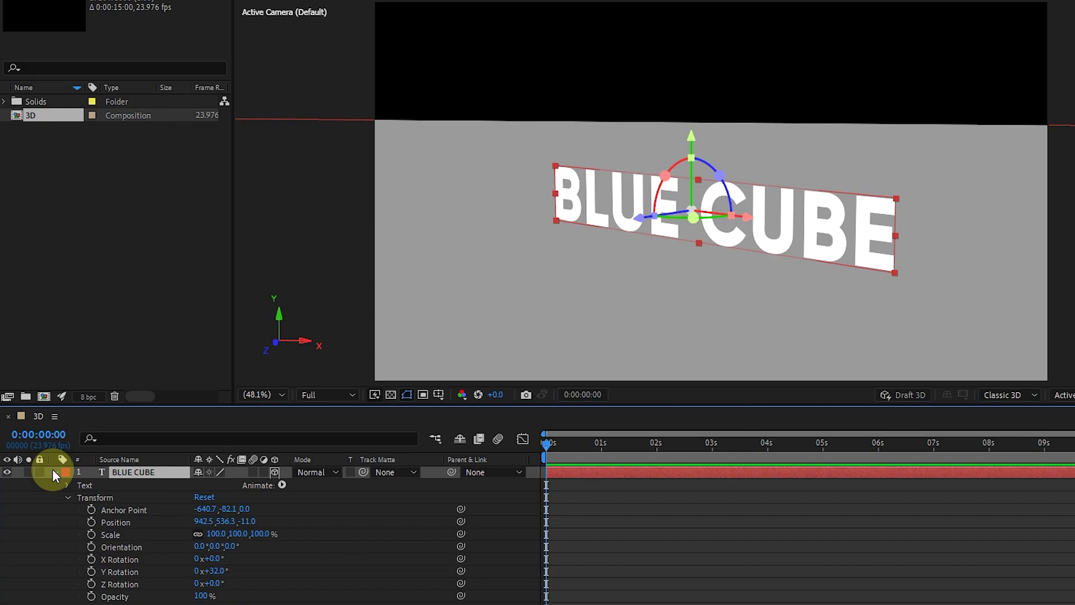
pyautogui.click(66, 497)
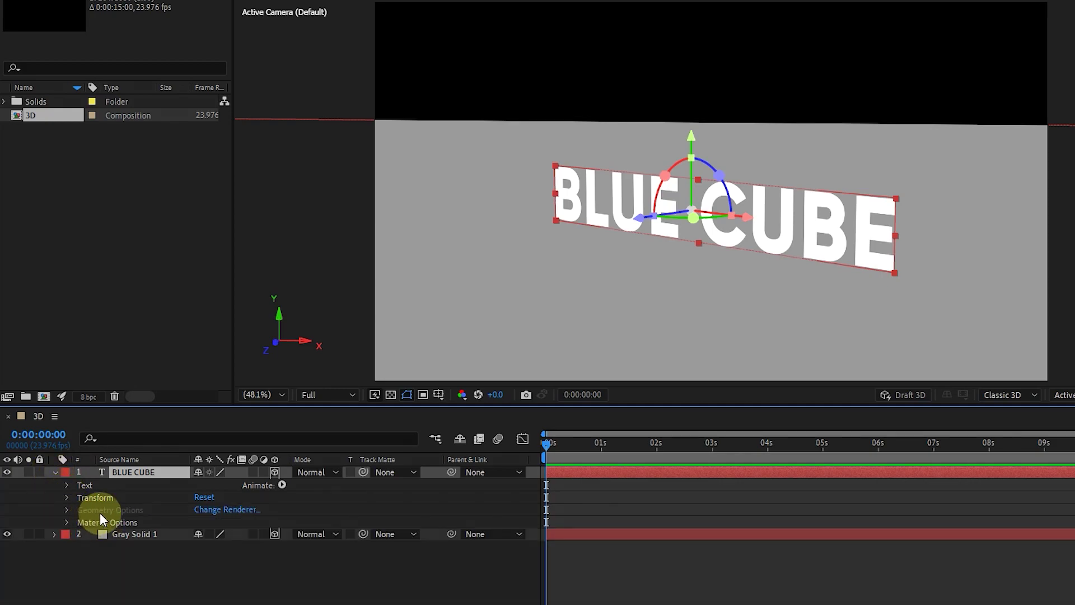
# Try Cinema 4D in the renderer settings, cancel, then show the renderer choices.
pyautogui.click(209, 509)
pyautogui.click(469, 168)
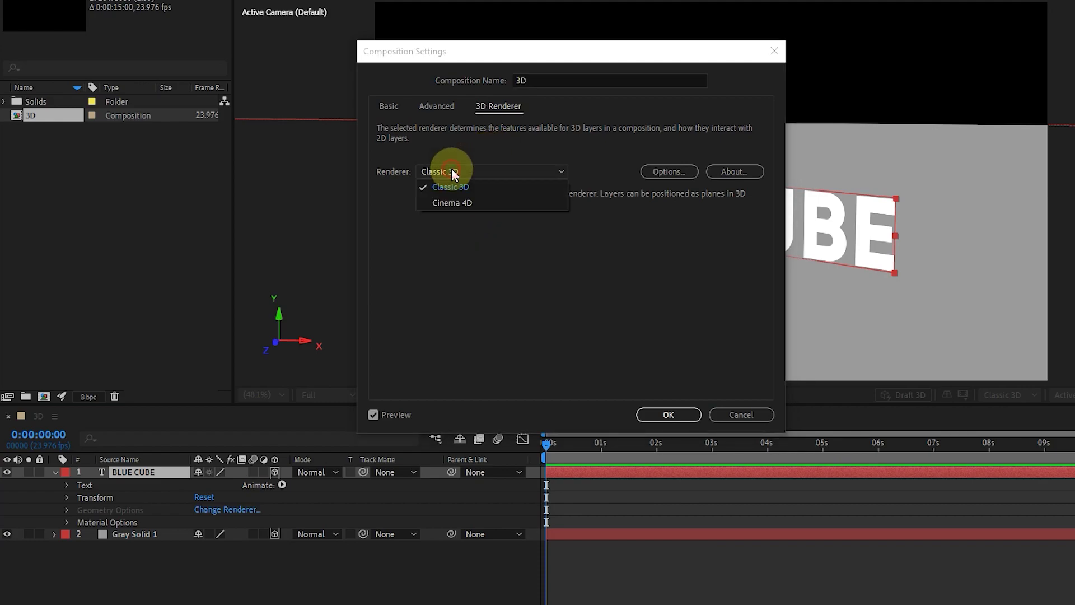
pyautogui.click(456, 199)
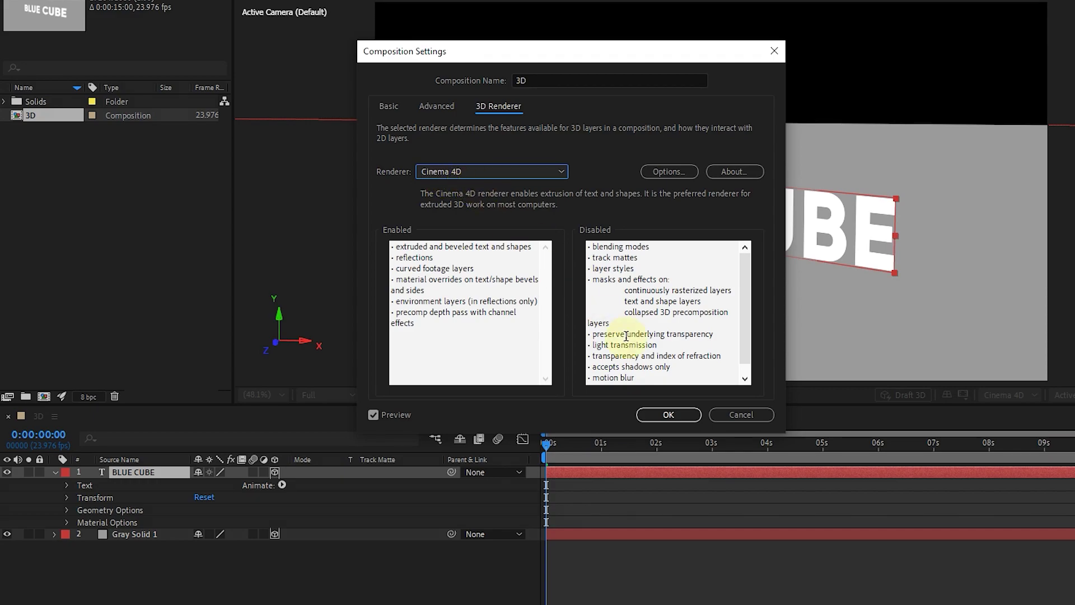
pyautogui.click(740, 415)
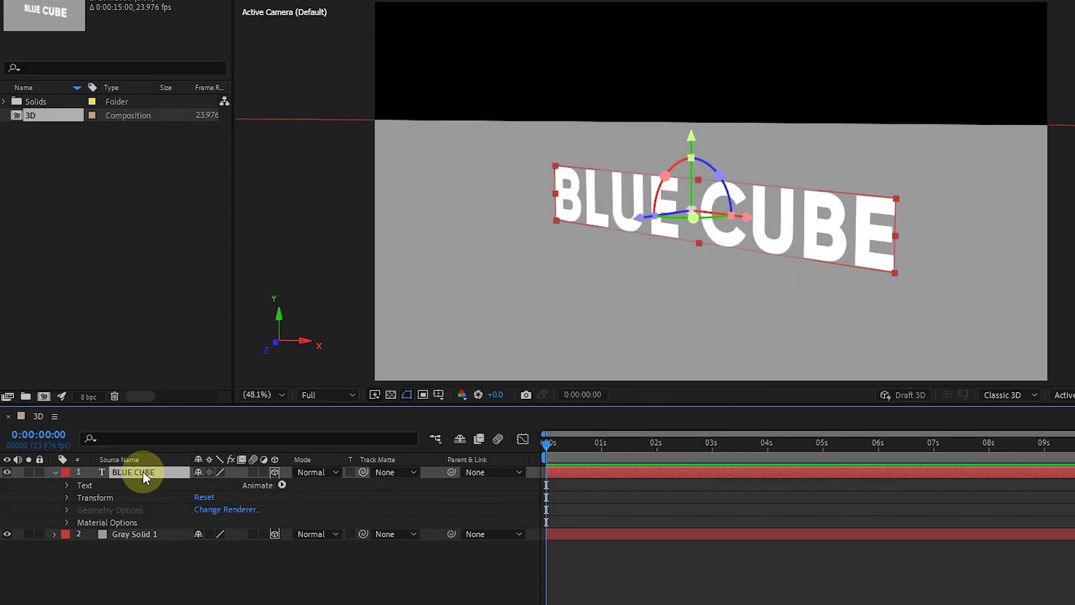
pyautogui.click(1020, 395)
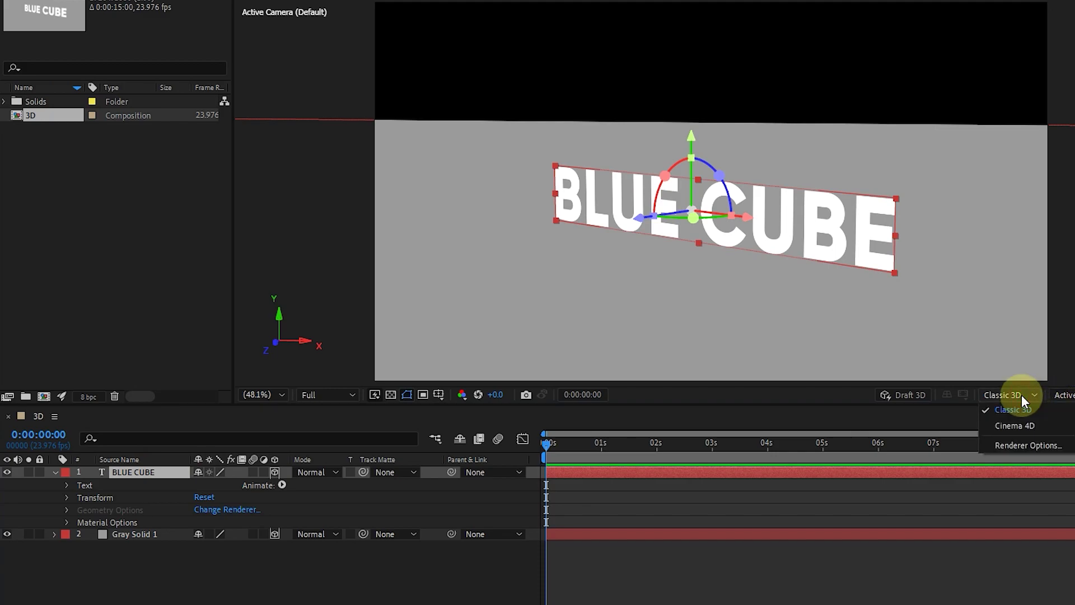
# Switch to the Cinema 4D renderer and extrude the BLUE CUBE text to depth 76.
pyautogui.click(1015, 424)
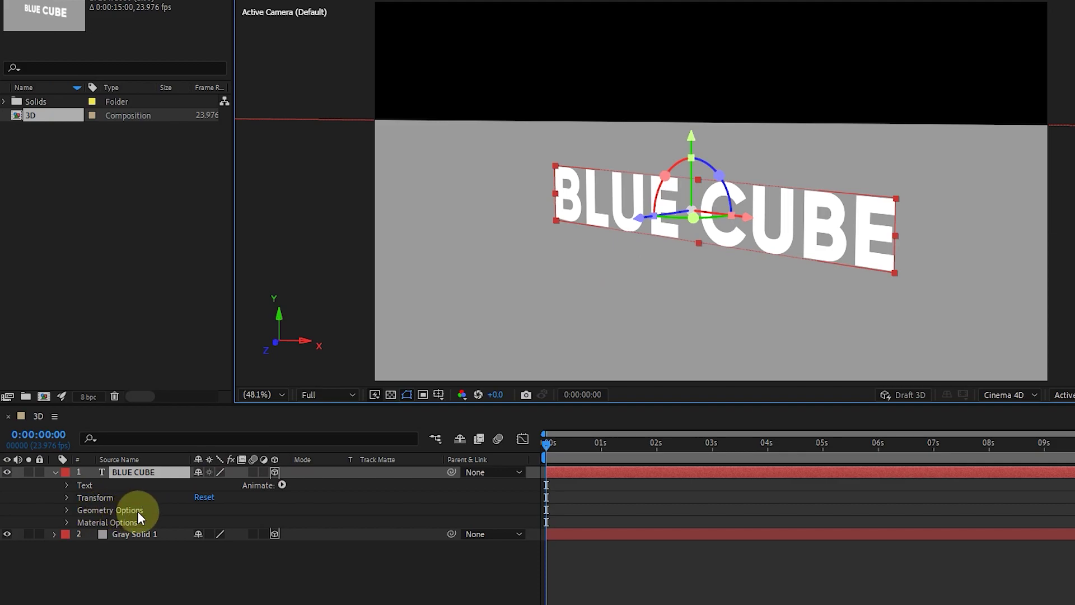
pyautogui.click(68, 509)
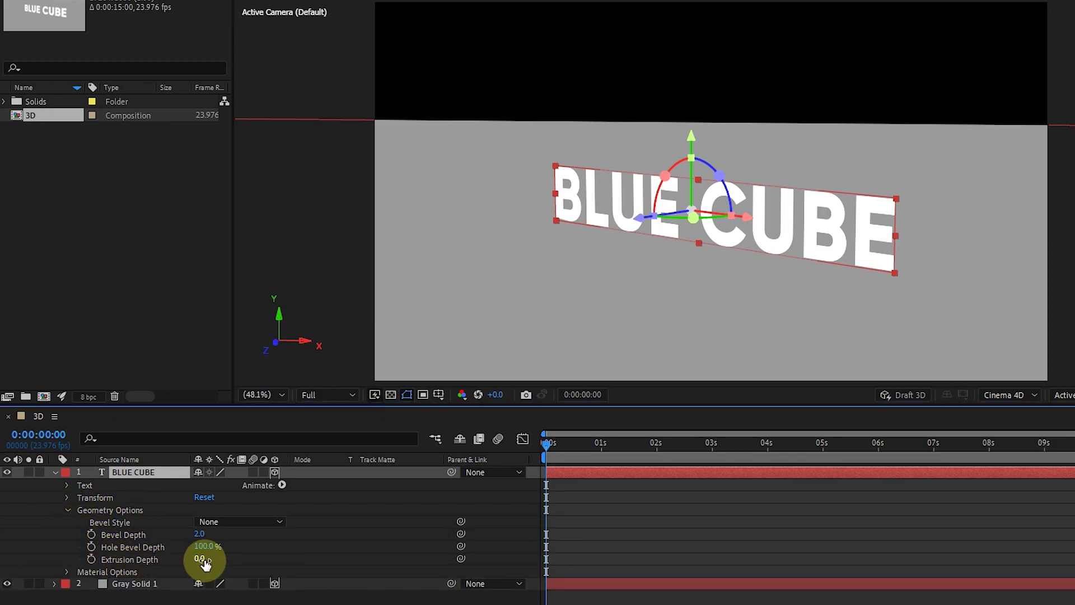
pyautogui.moveTo(204, 563); pyautogui.dragTo(249, 553)
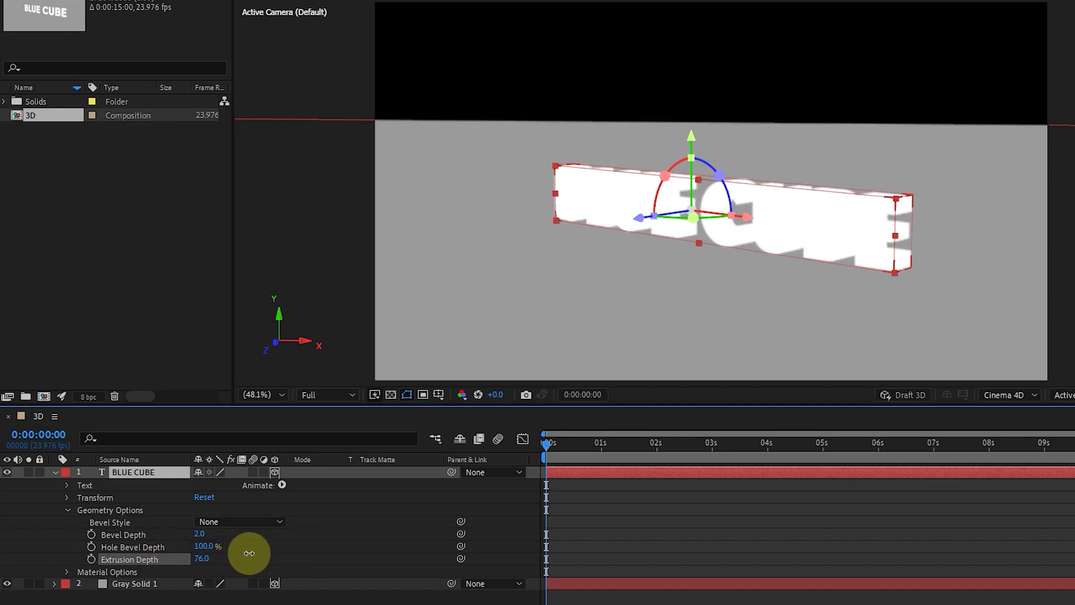
pyautogui.click(901, 203)
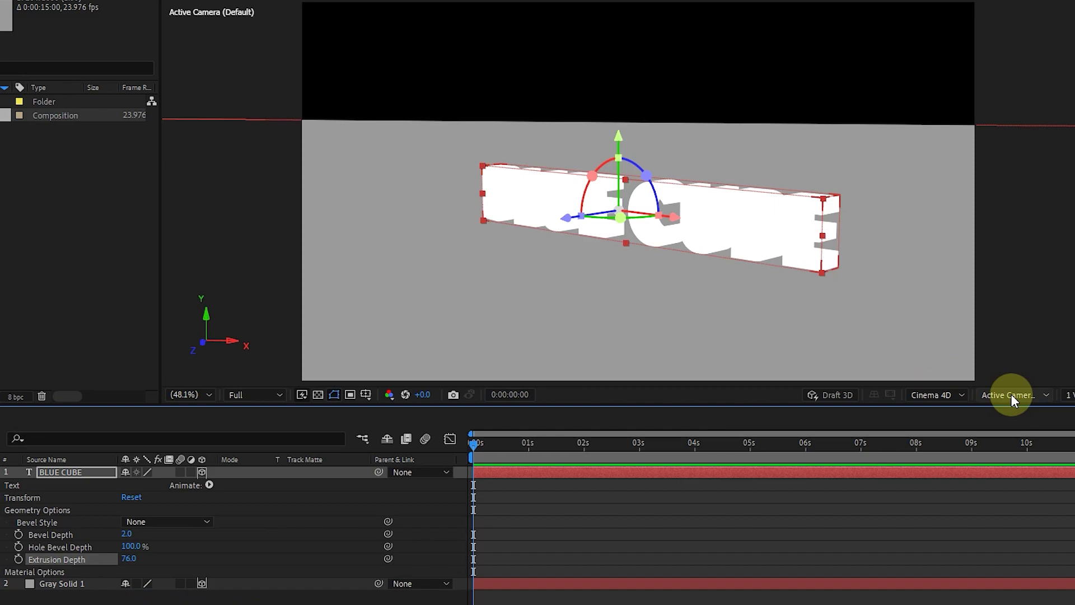
# Set the 3D View to Top and reduce Extrusion Depth to 61.
pyautogui.click(1010, 394)
pyautogui.click(1008, 477)
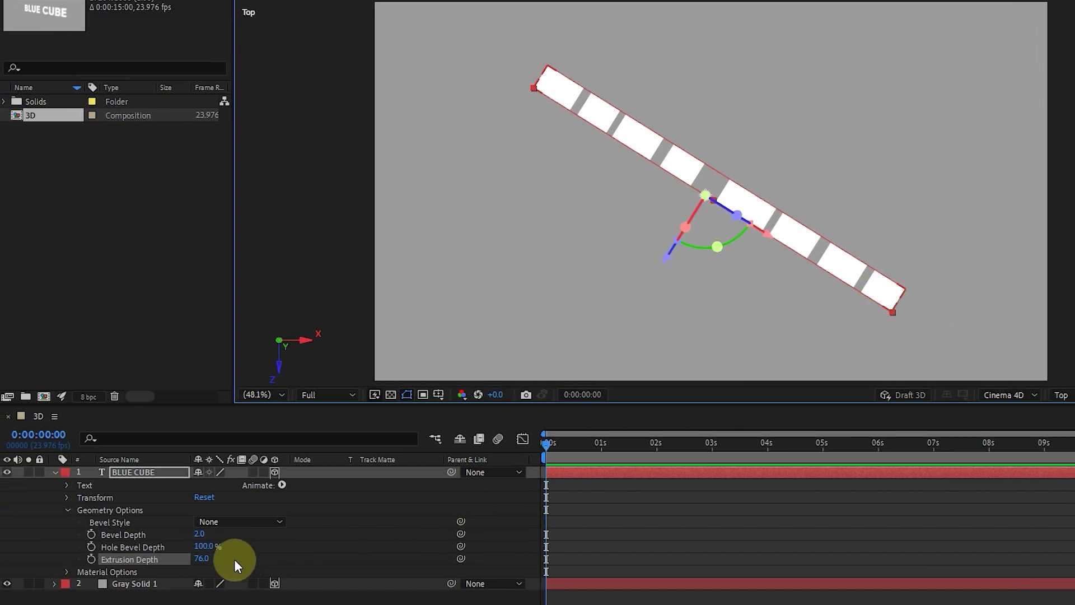
pyautogui.moveTo(207, 563); pyautogui.dragTo(192, 559)
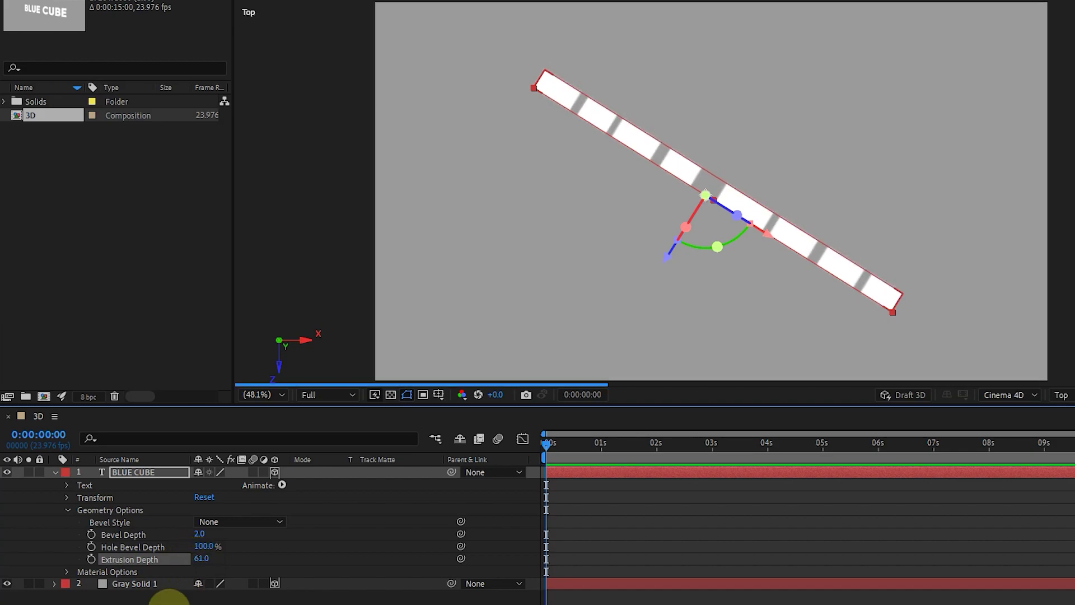
# Collapse the geometry options and switch the 3D View from Top to Active Camera.
pyautogui.click(67, 510)
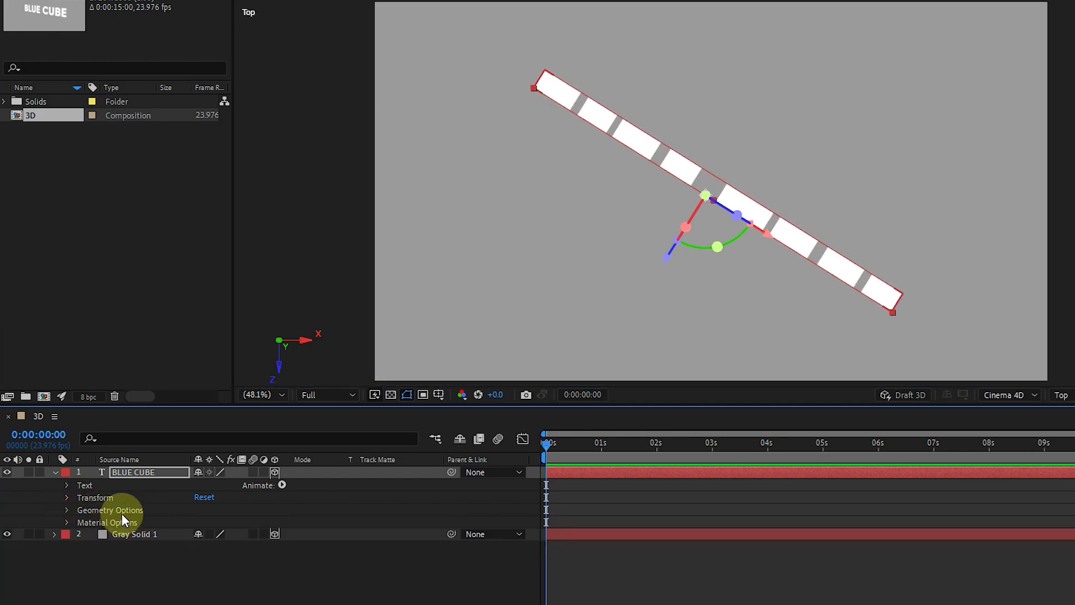
pyautogui.click(1067, 399)
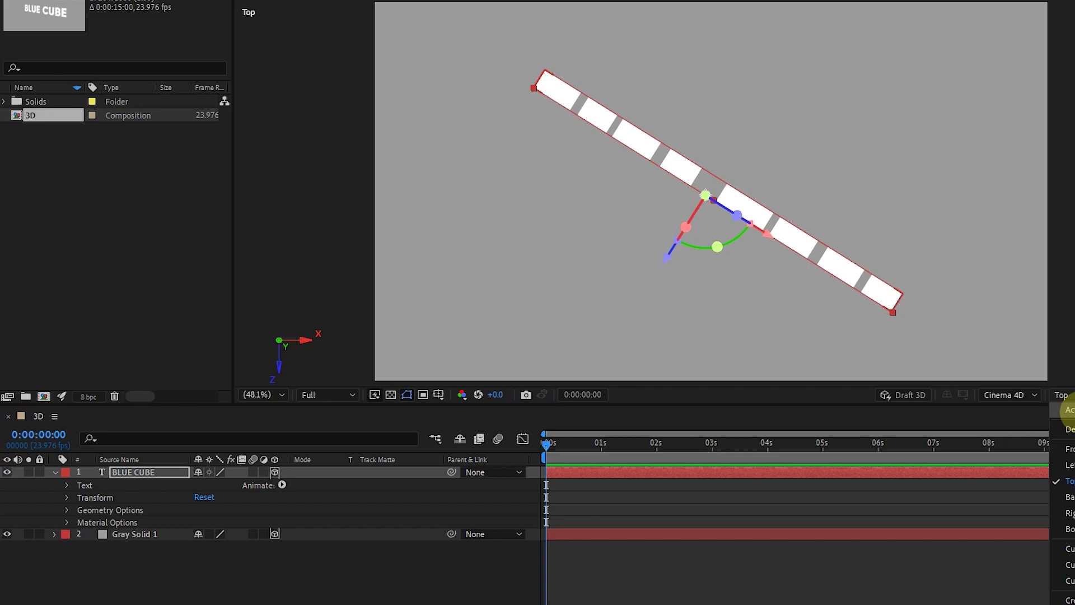
pyautogui.click(1064, 415)
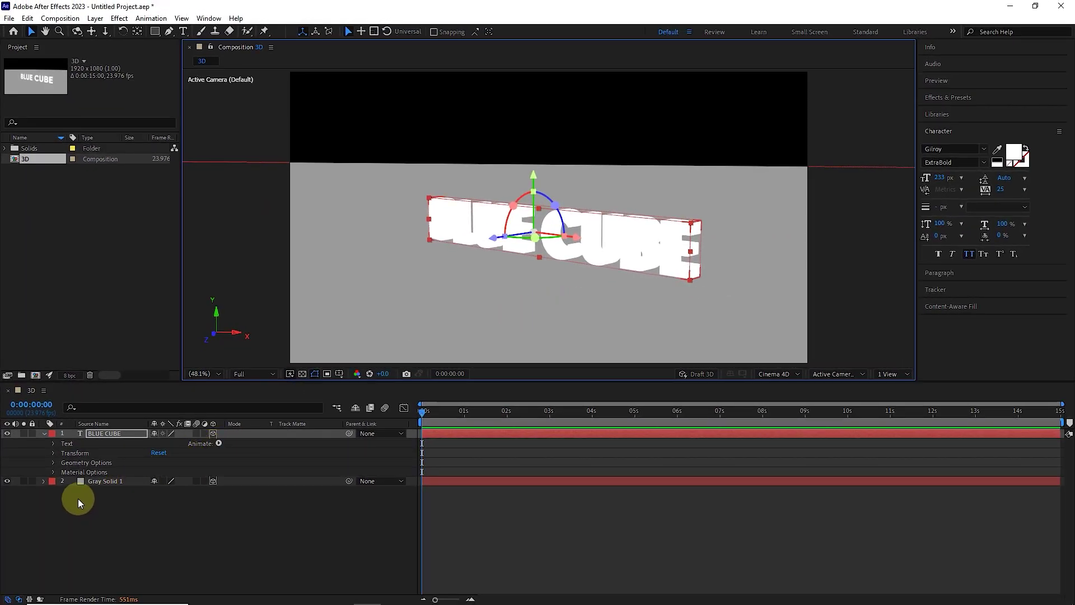
pyautogui.rightClick(78, 532)
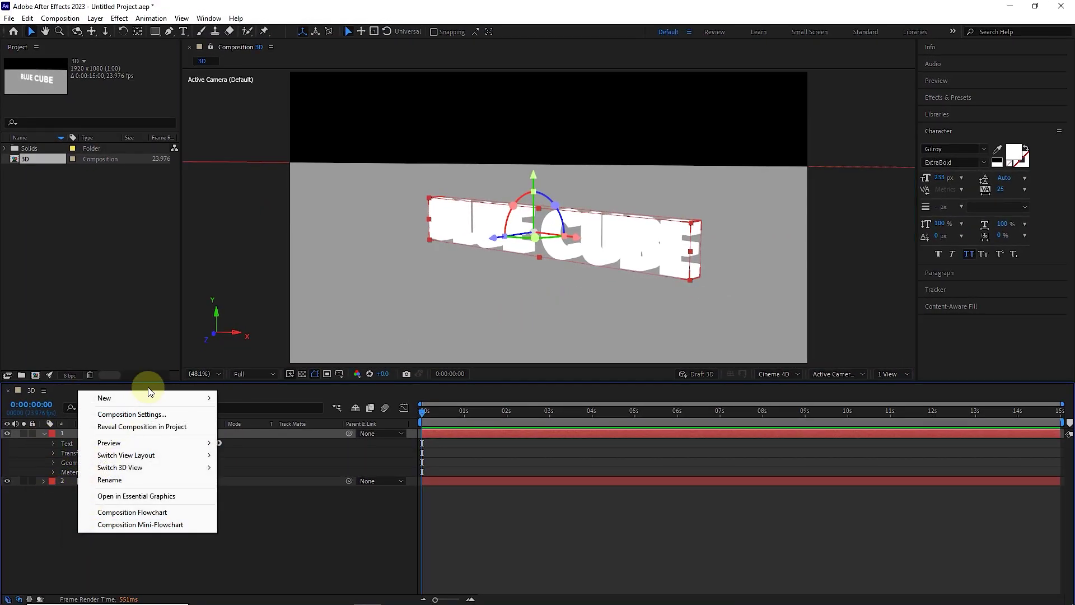
# Add Spot Light 1 in magenta (E65DFF) with Casts Shadows kept on.
pyautogui.moveTo(146, 395)
pyautogui.click(263, 439)
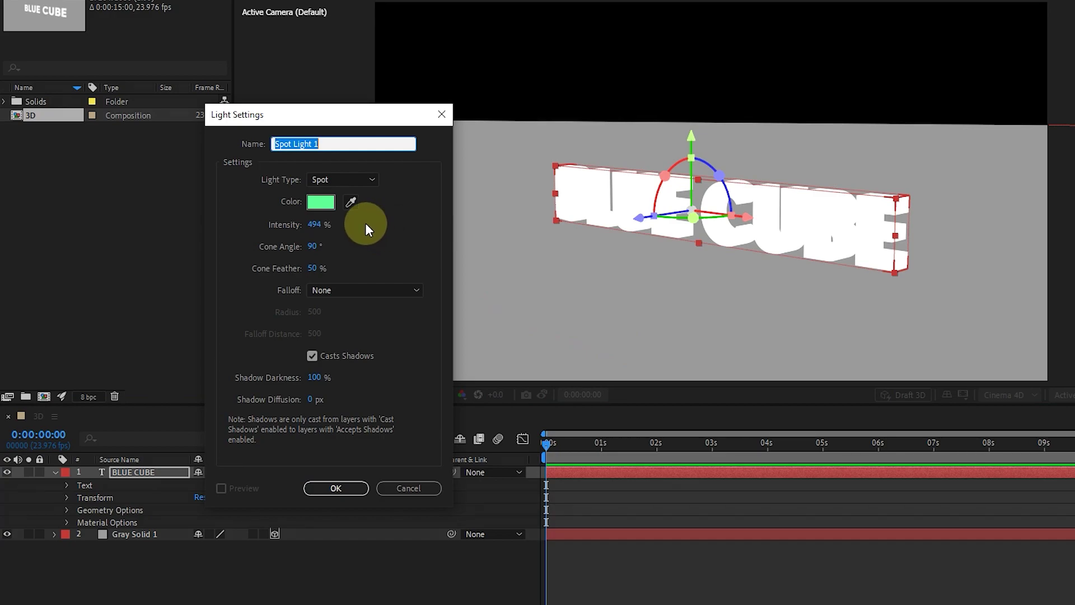
pyautogui.click(320, 203)
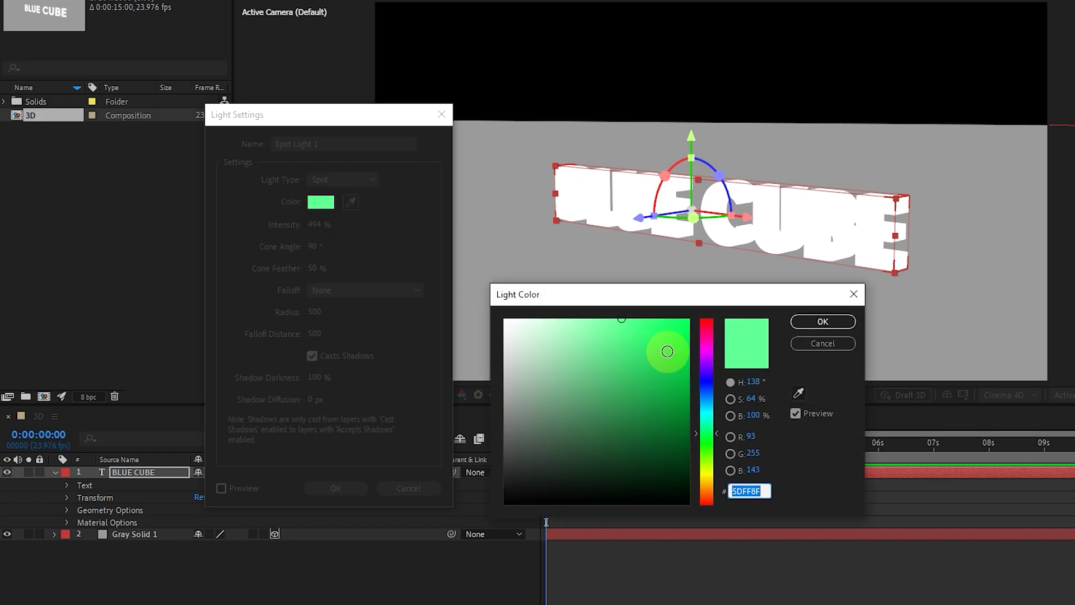
pyautogui.moveTo(704, 363); pyautogui.dragTo(704, 354)
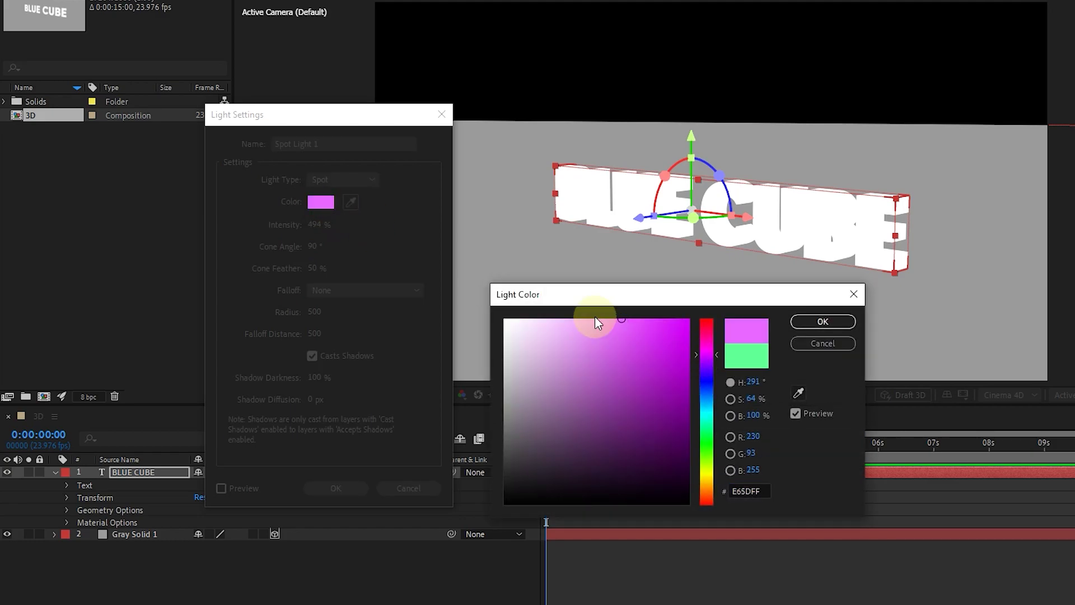
pyautogui.click(820, 321)
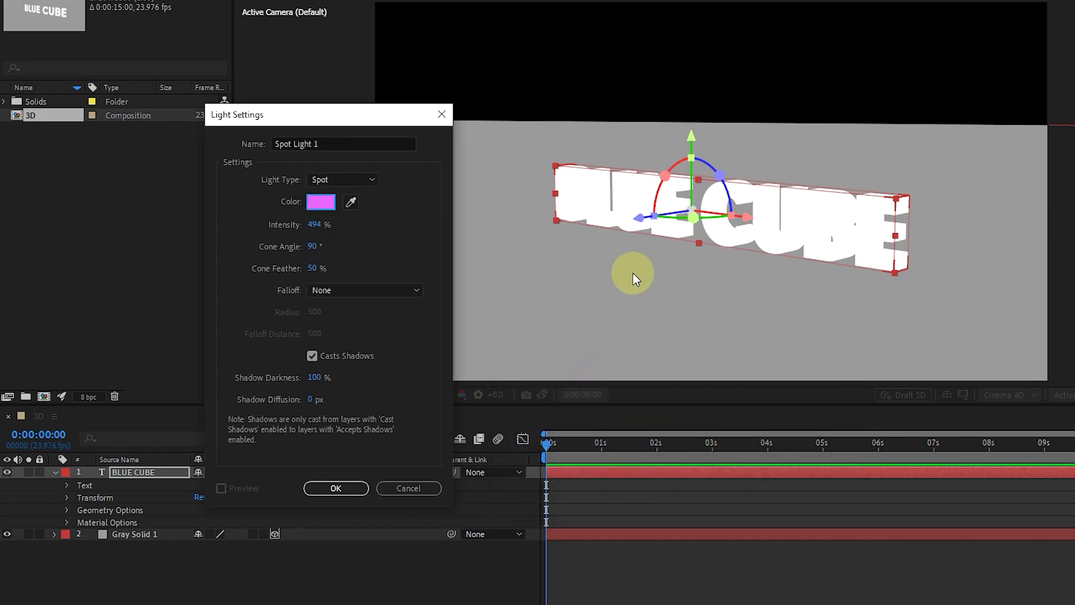
pyautogui.click(313, 356)
pyautogui.click(321, 356)
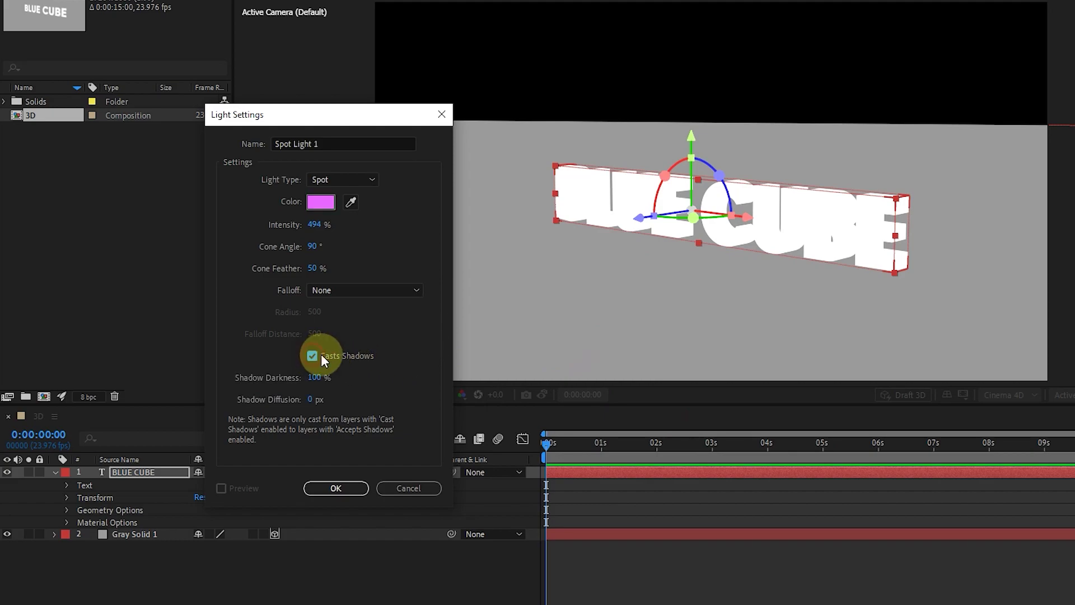
pyautogui.click(335, 488)
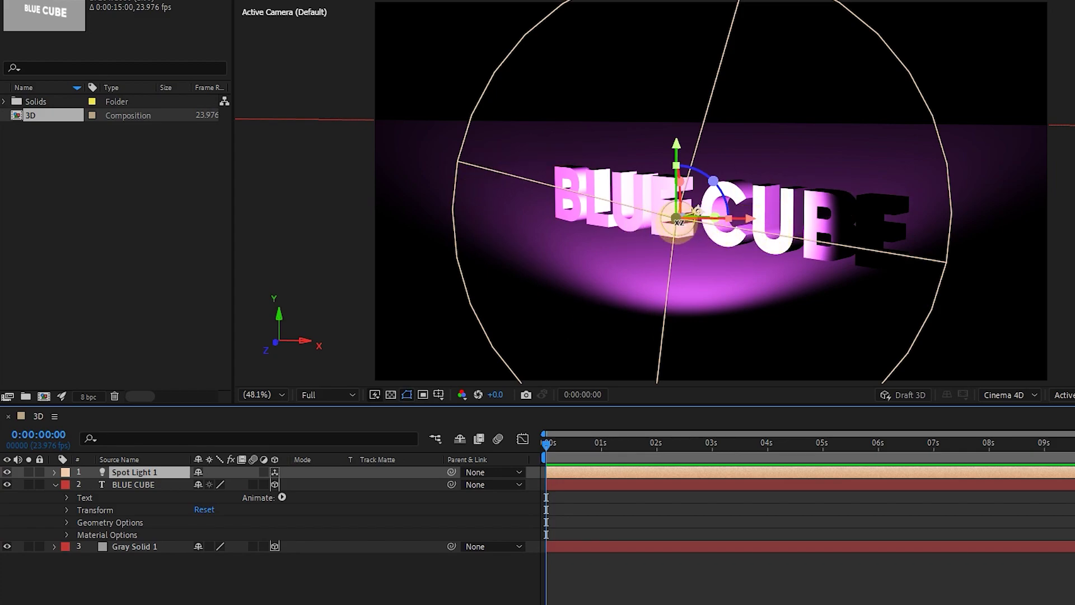
# Move Spot Light 1 left of the text and aim its target at the word CUBE.
pyautogui.moveTo(676, 220); pyautogui.dragTo(515, 219)
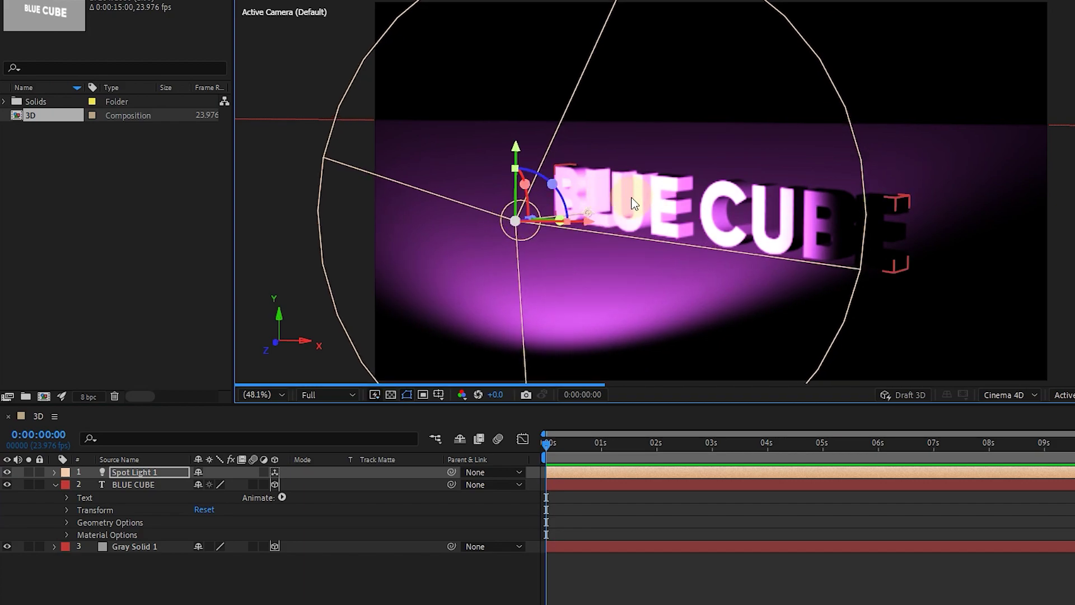
pyautogui.moveTo(589, 214); pyautogui.dragTo(664, 272)
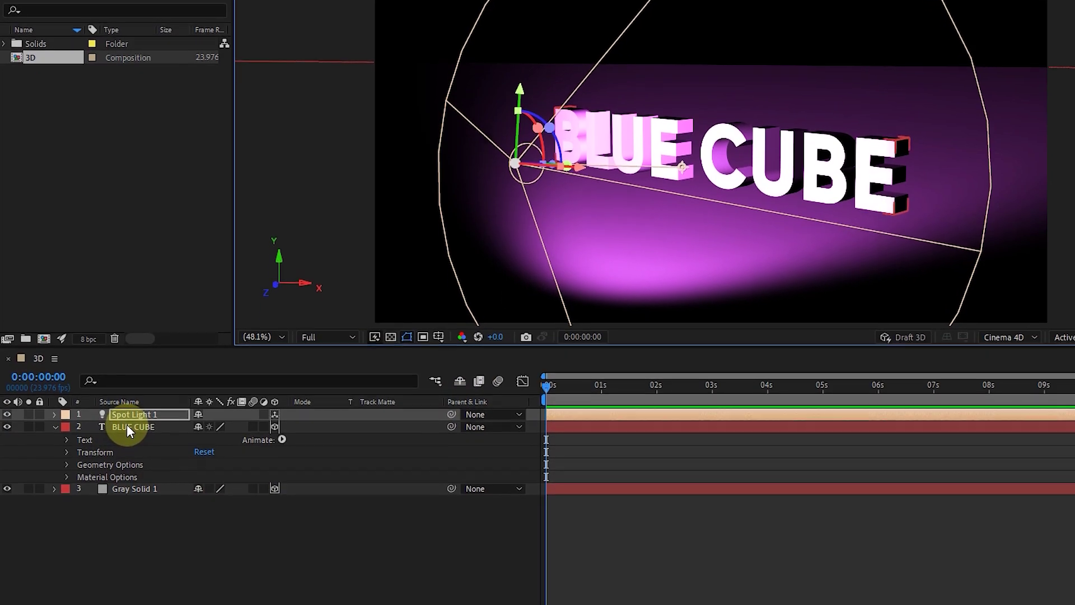
pyautogui.click(128, 484)
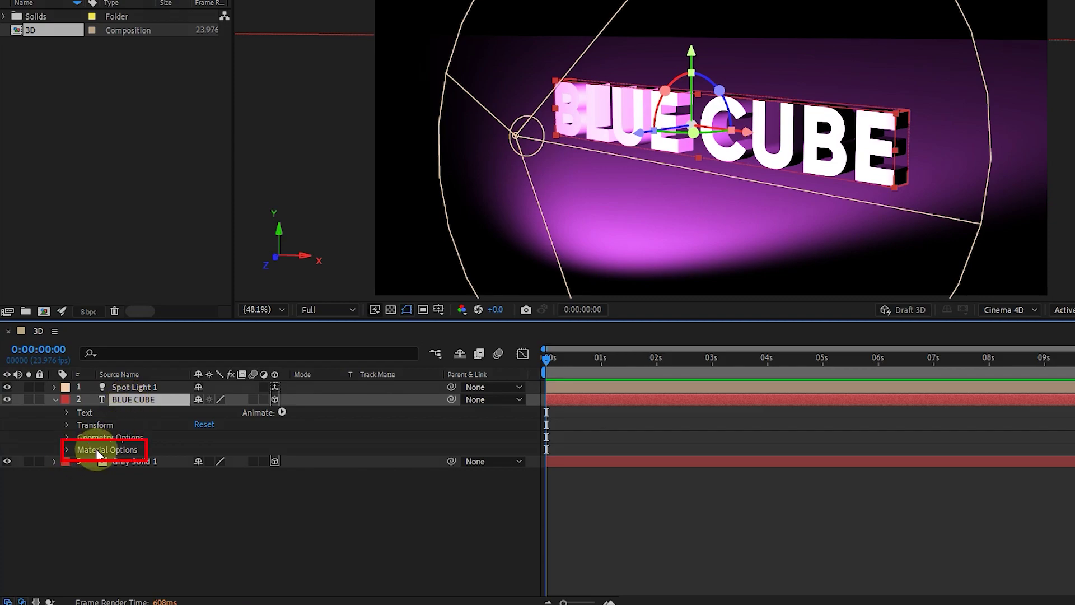
# In BLUE CUBE's Material Options, lower Ambient from 100% to 0% and turn Casts Shadows On.
pyautogui.click(67, 449)
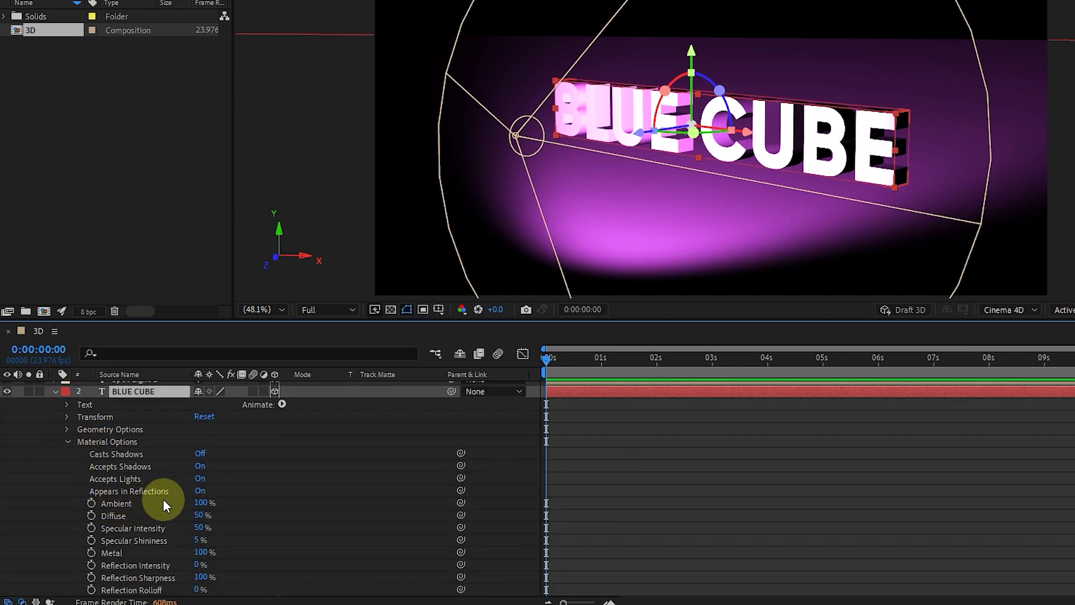
pyautogui.click(188, 504)
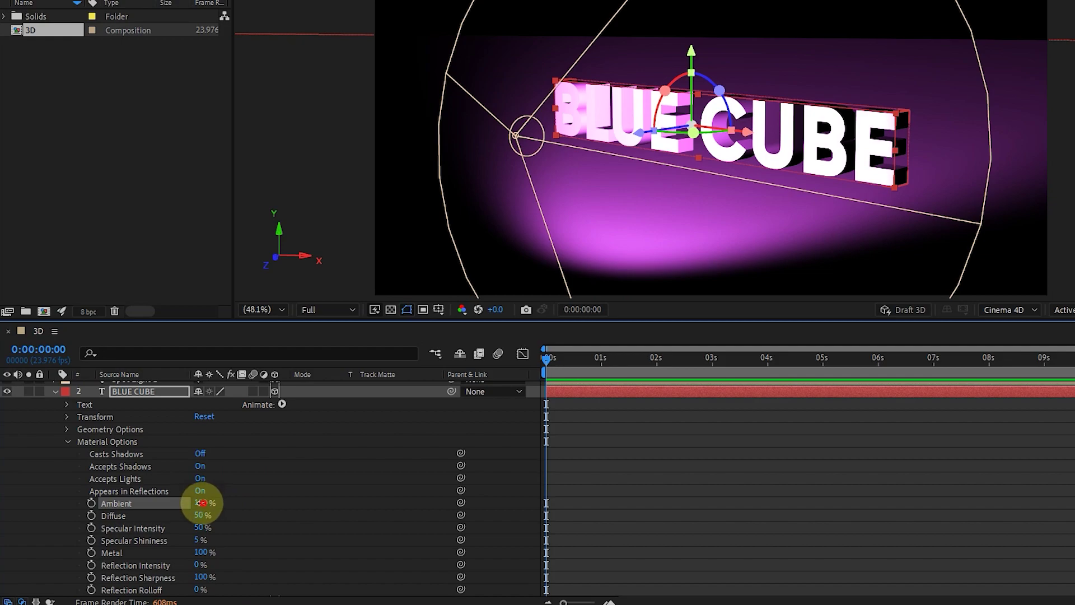
pyautogui.moveTo(201, 503); pyautogui.dragTo(72, 503)
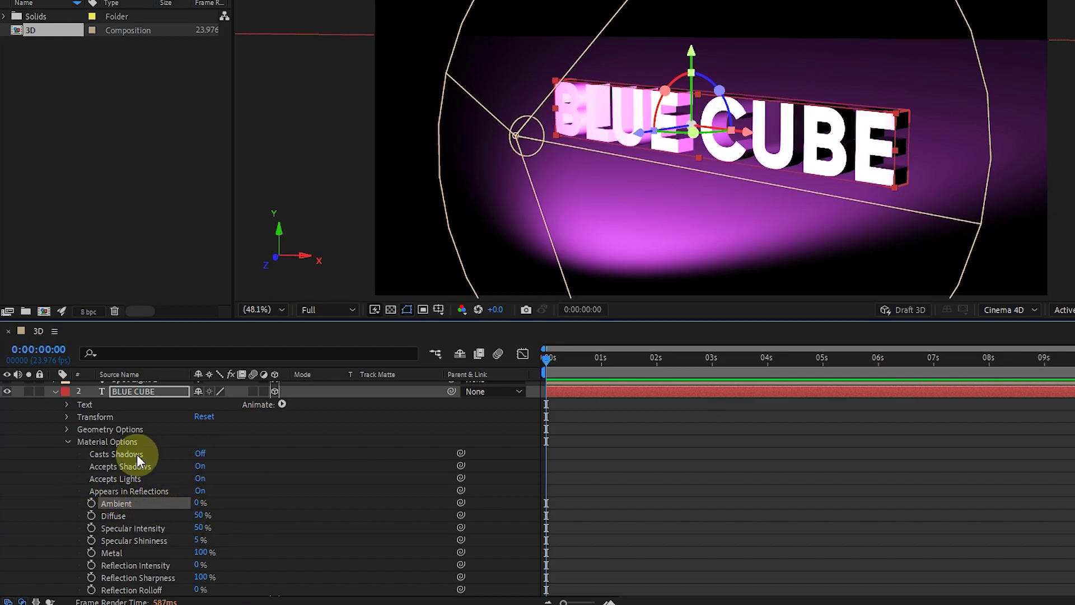
pyautogui.click(203, 454)
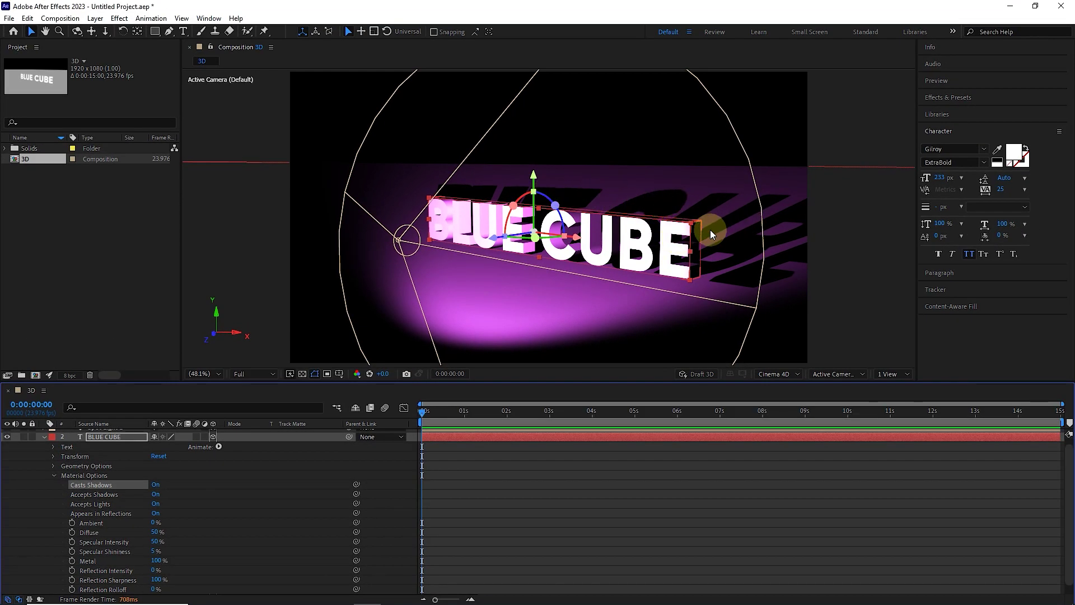
# Switch the 3D view to Top and cycle Casts Shadows through its values back to On.
pyautogui.click(828, 375)
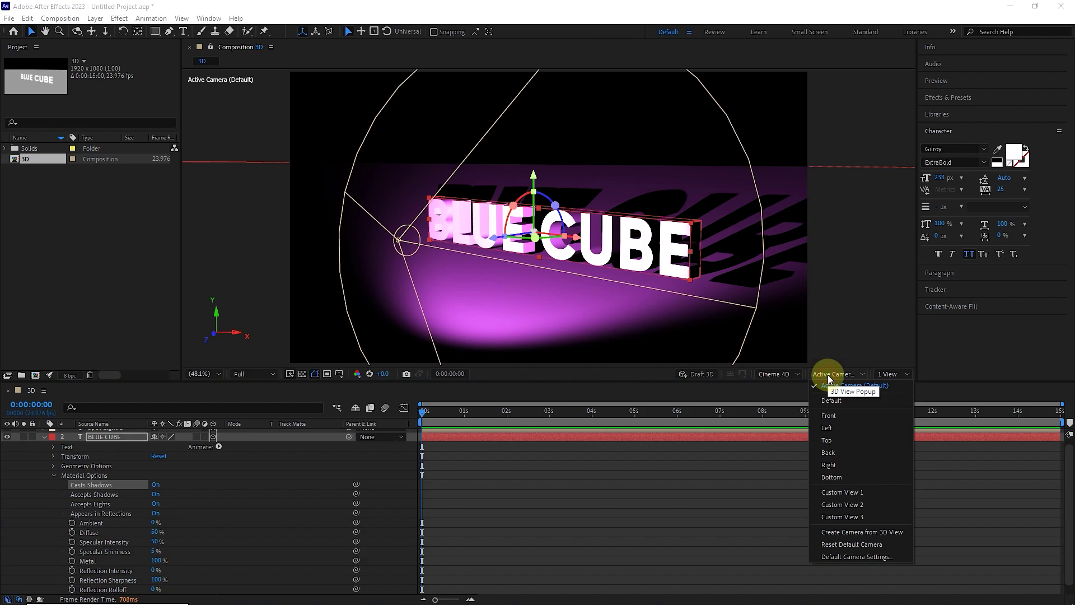
pyautogui.click(855, 440)
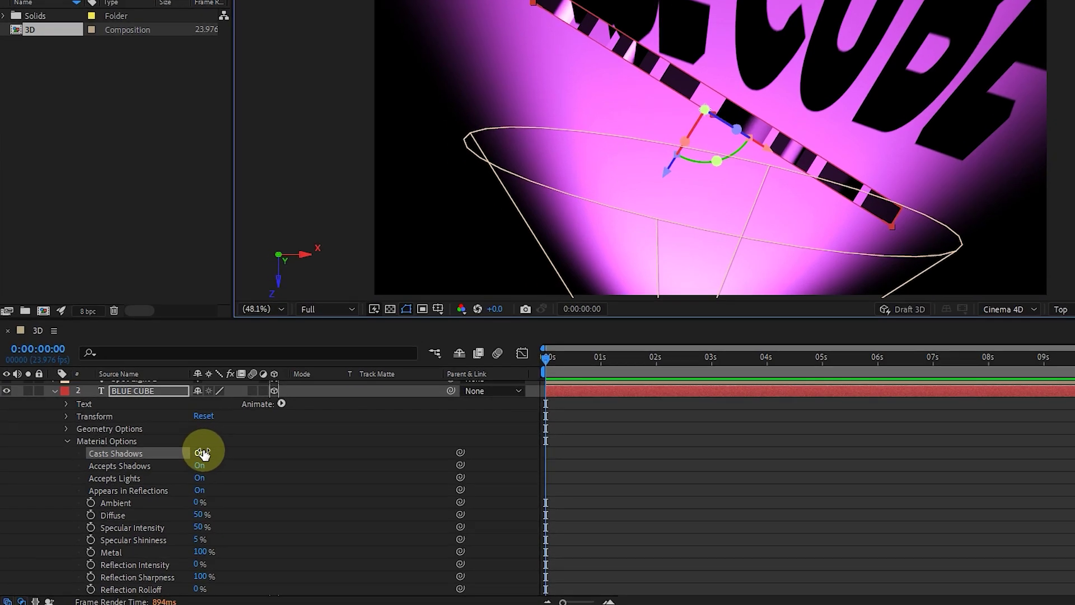
pyautogui.click(156, 484)
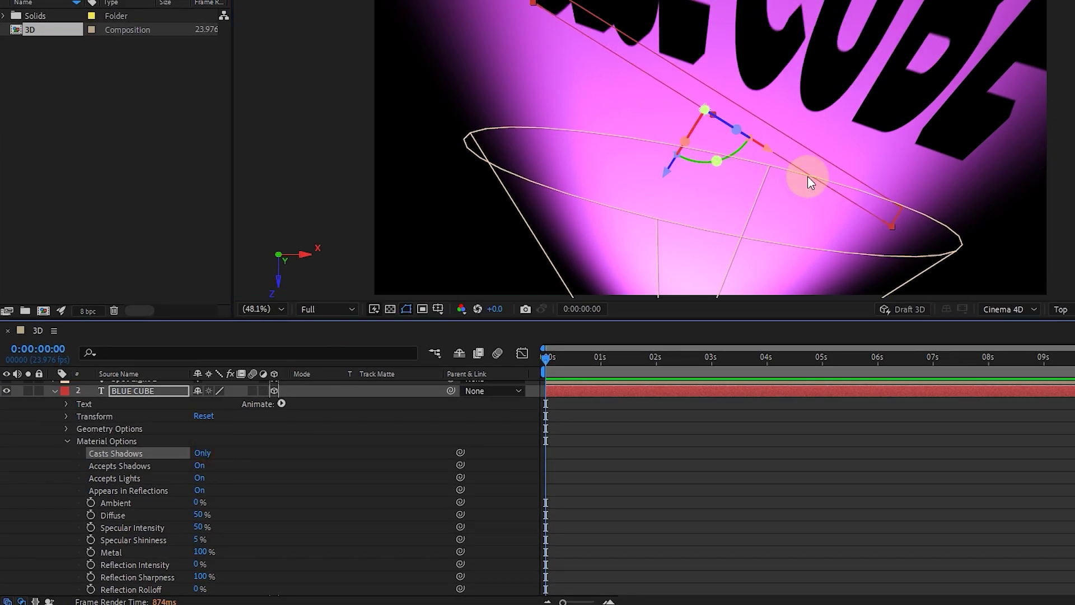
pyautogui.click(202, 452)
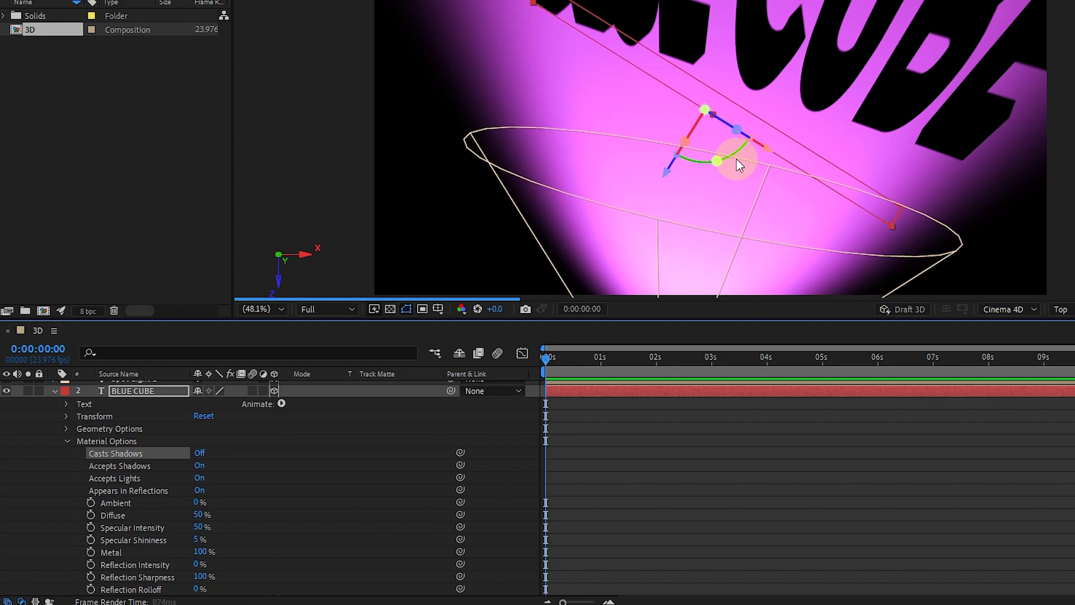
pyautogui.click(202, 453)
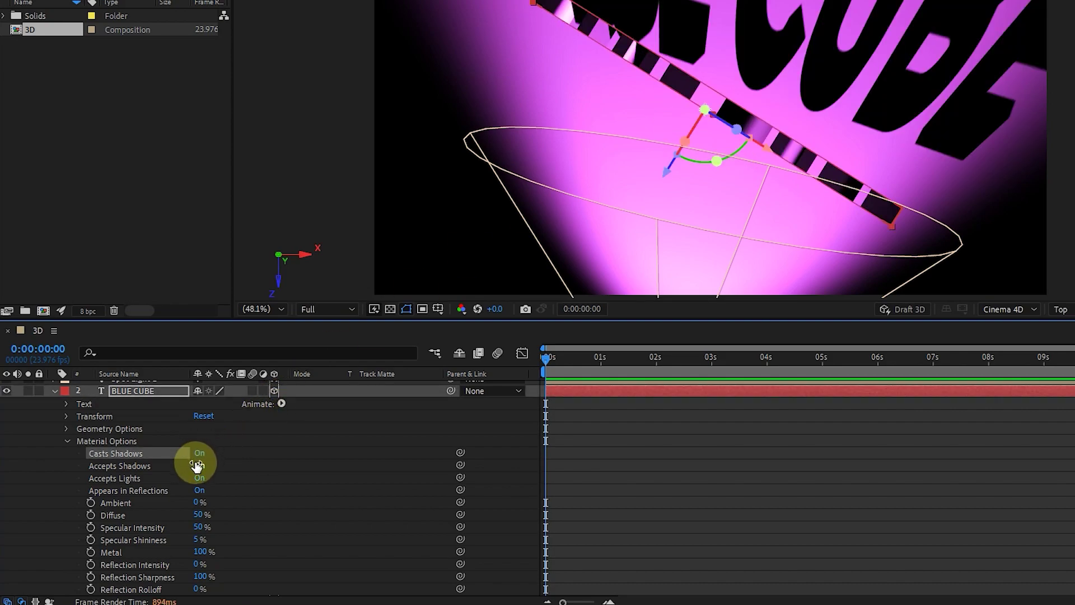
# Cycle Accepts Shadows and Accepts Lights through their values, leaving both On.
pyautogui.click(200, 465)
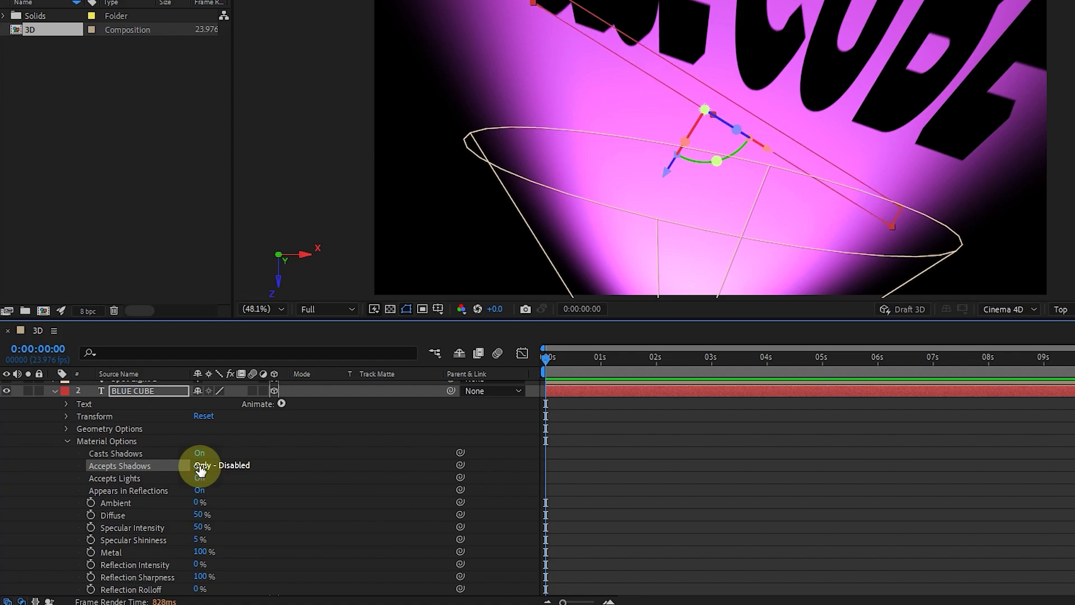
pyautogui.click(202, 466)
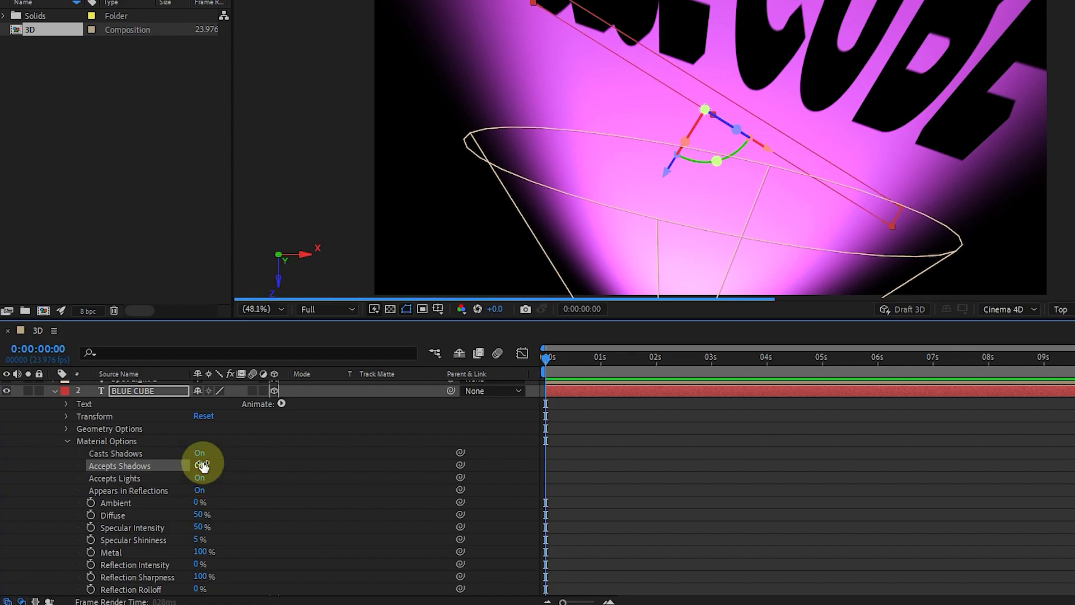
pyautogui.click(200, 478)
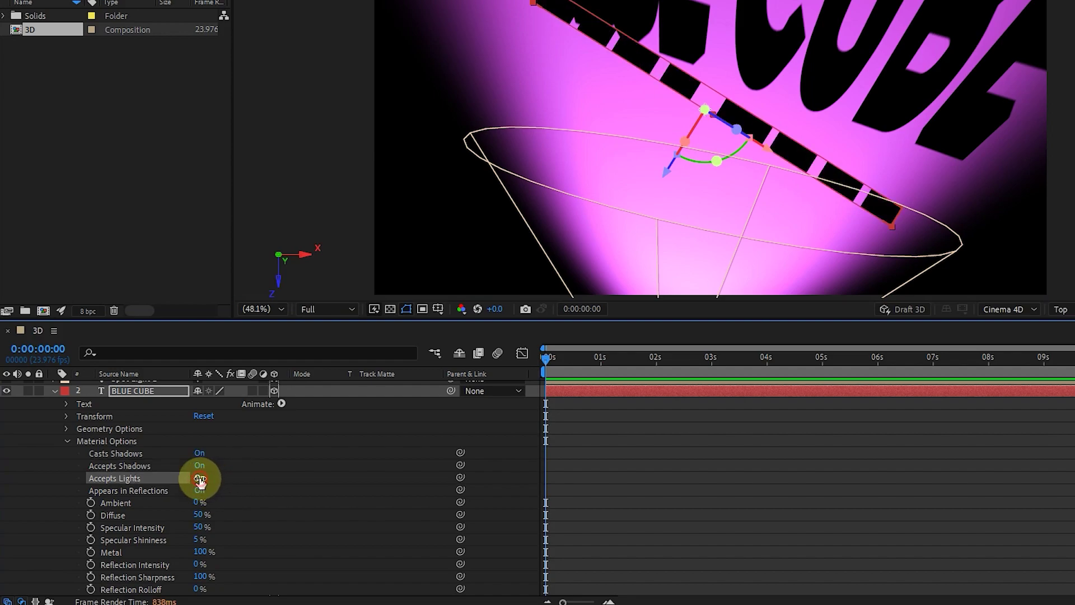
pyautogui.click(200, 479)
pyautogui.scroll(-1, 182, 522)
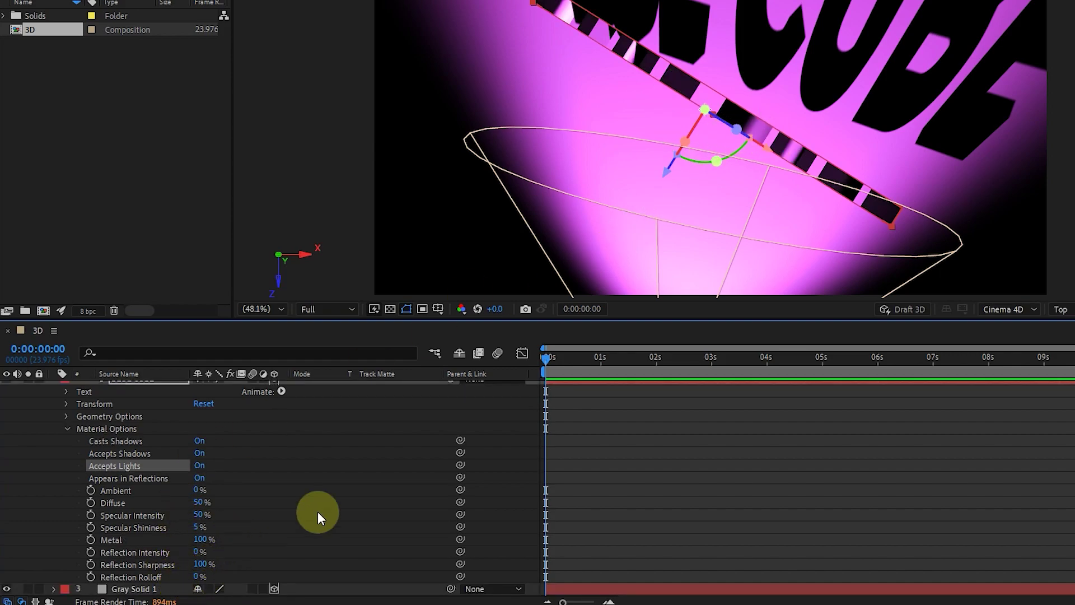
# Return to the camera view, raise Reflection Rolloff to 100% and reset Specular Shininess to 5%.
pyautogui.click(1061, 309)
pyautogui.click(1064, 369)
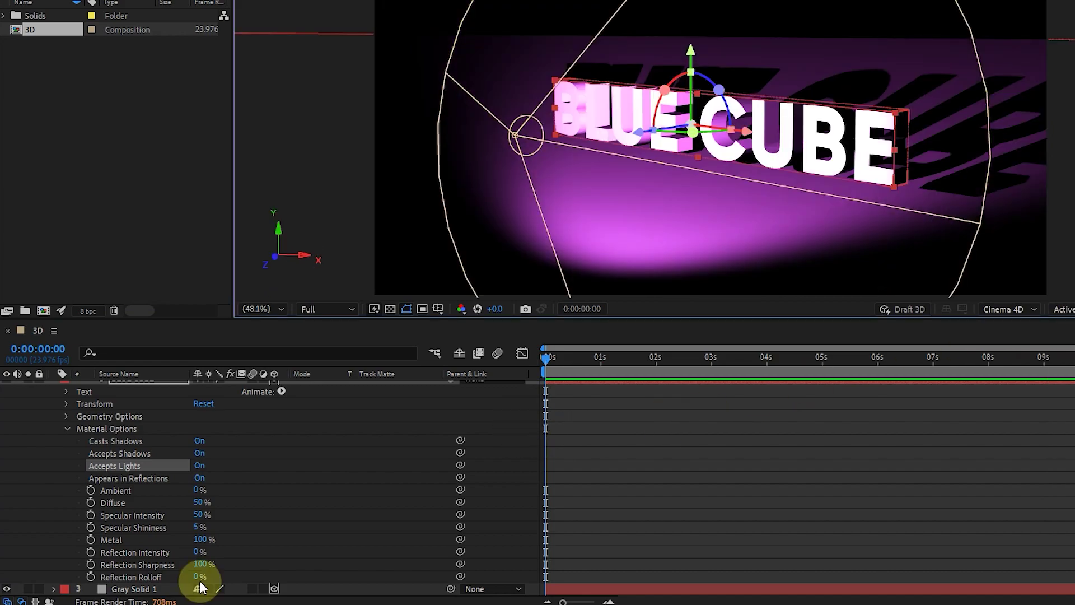
pyautogui.moveTo(199, 576); pyautogui.dragTo(345, 530)
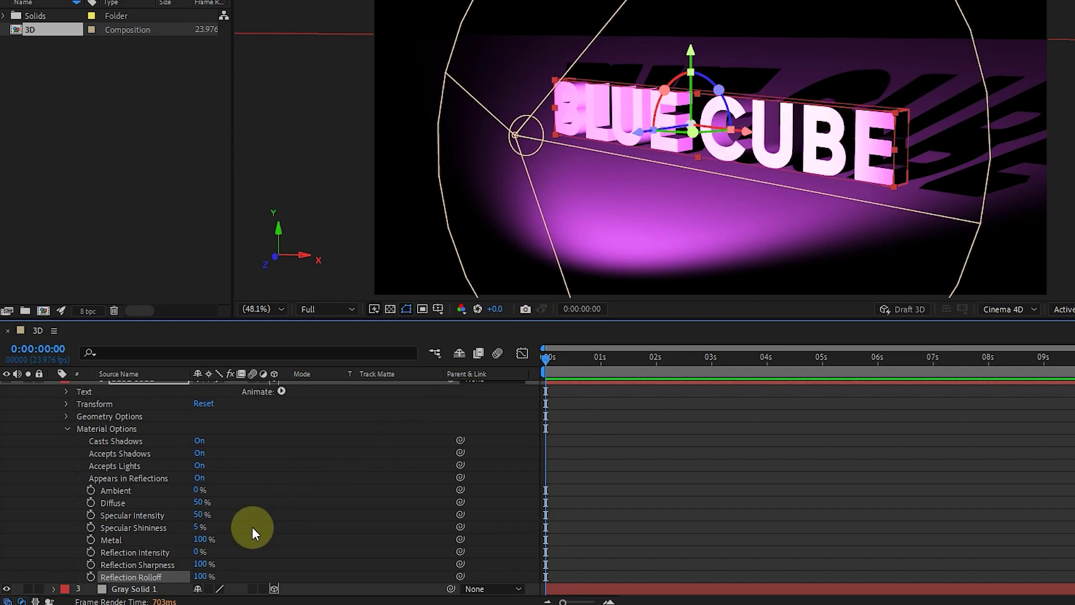
pyautogui.click(216, 529)
pyautogui.rightClick(197, 527)
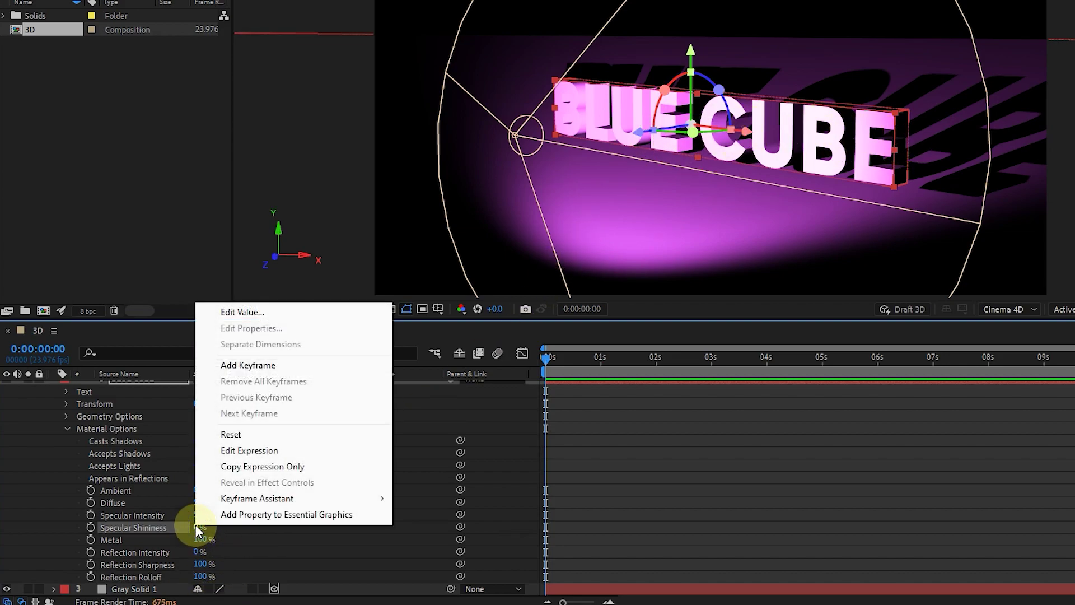
pyautogui.click(218, 435)
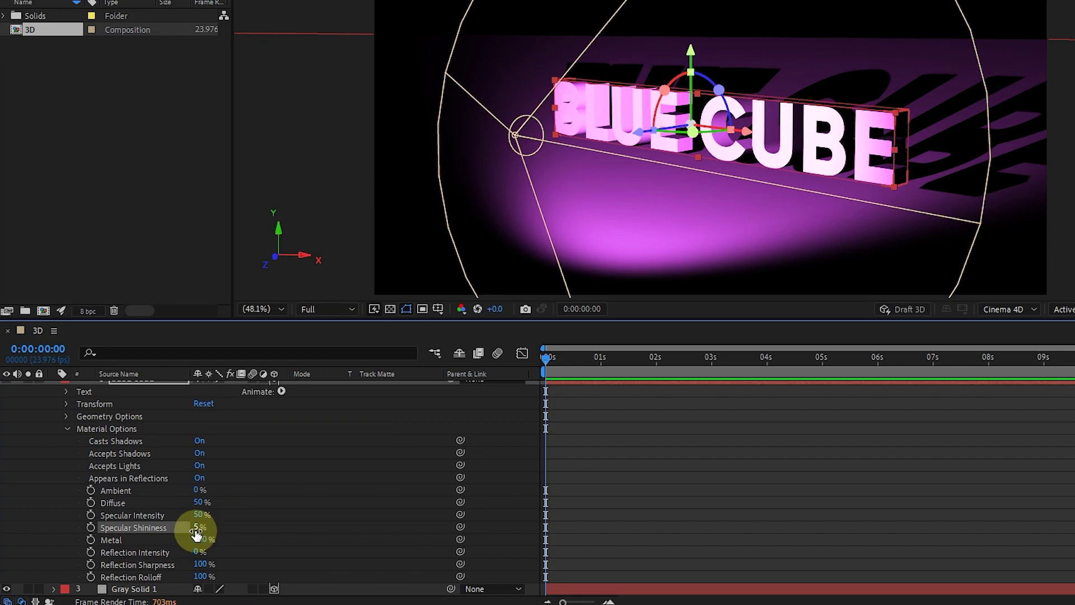
# Collapse the text's Material Options and view the scene from the Top 3D view.
pyautogui.click(67, 428)
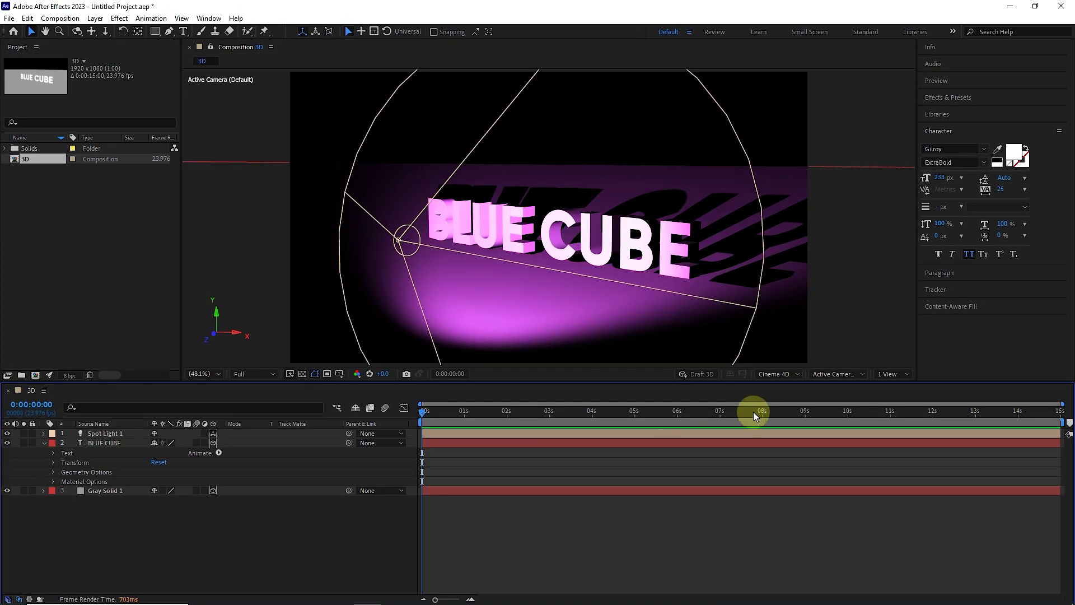
pyautogui.click(826, 374)
pyautogui.click(839, 434)
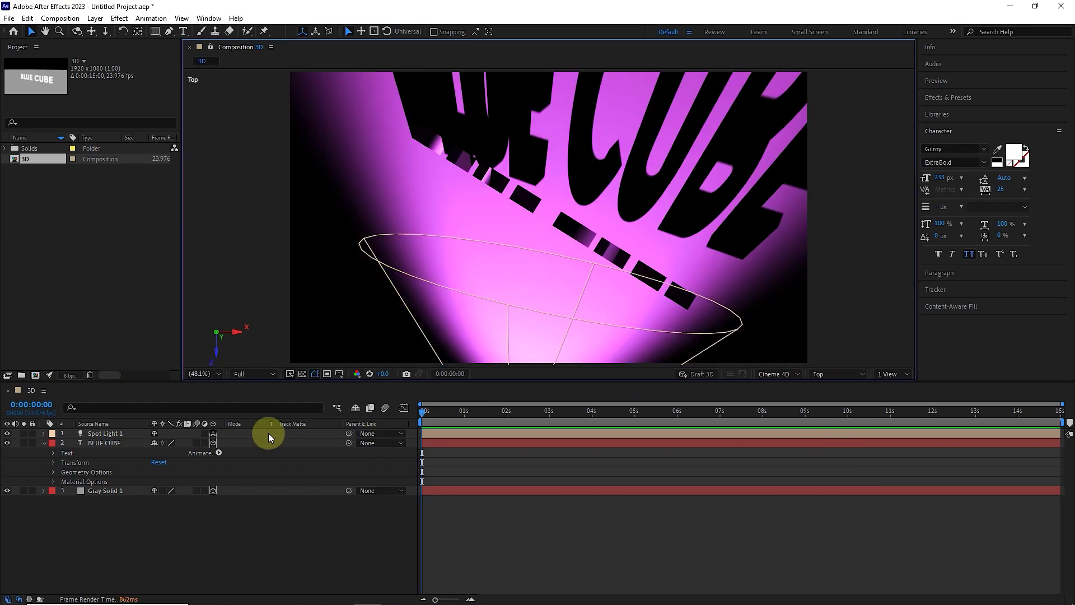
# Add a new spot light to the composition and set its colour to mint green.
pyautogui.click(45, 443)
pyautogui.rightClick(110, 468)
pyautogui.moveTo(206, 335)
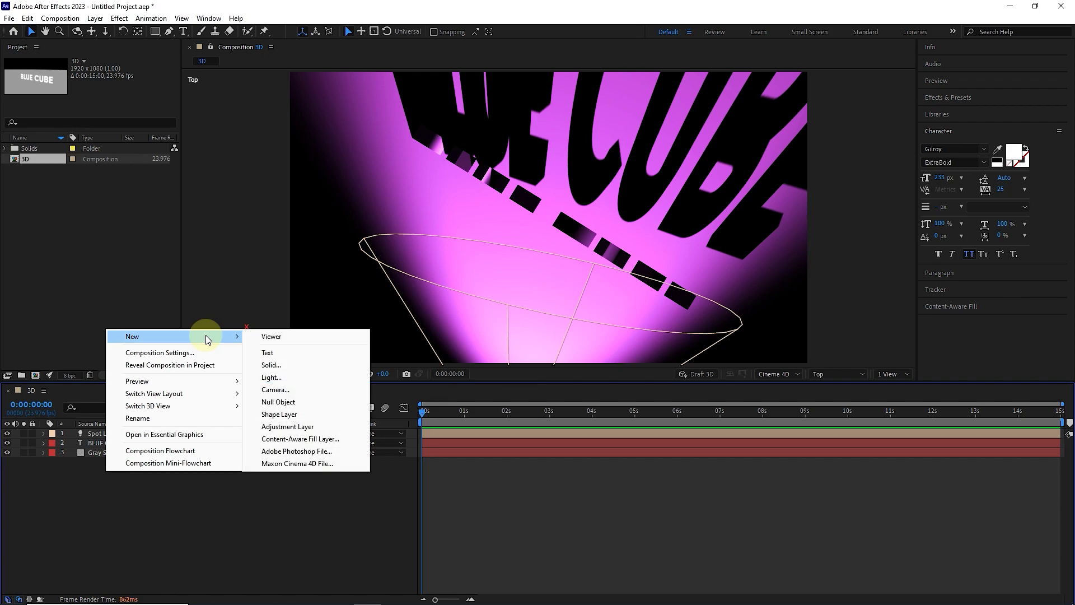
pyautogui.click(273, 377)
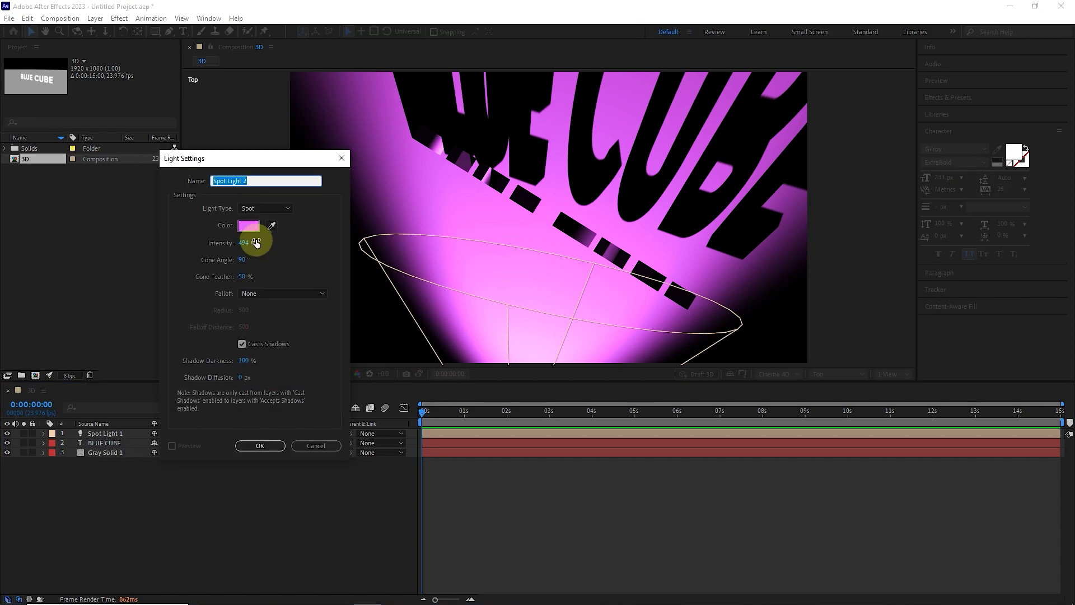
pyautogui.click(249, 225)
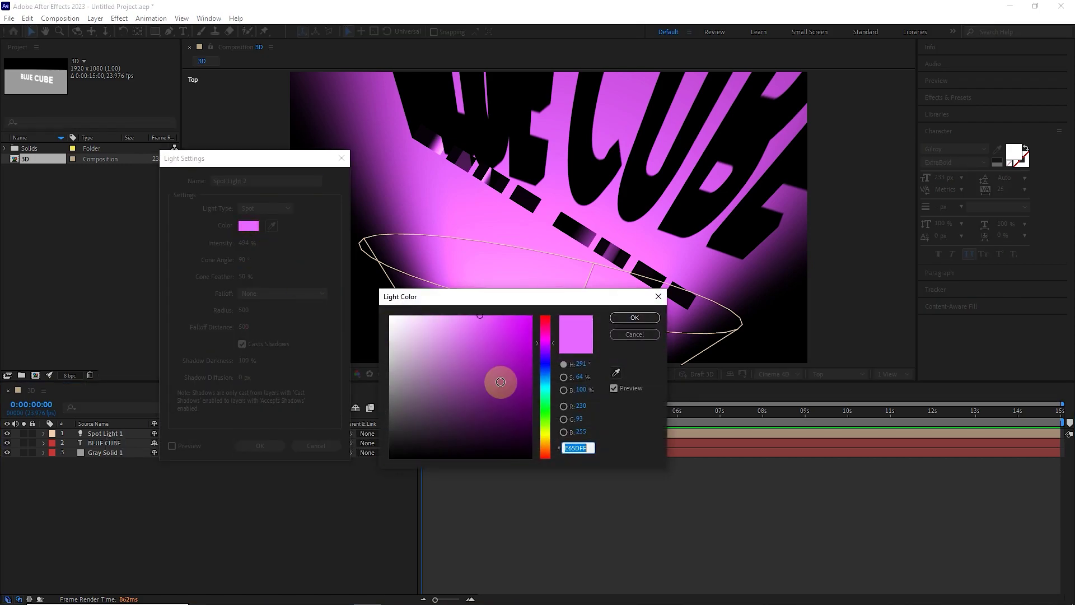
pyautogui.click(545, 402)
pyautogui.click(631, 317)
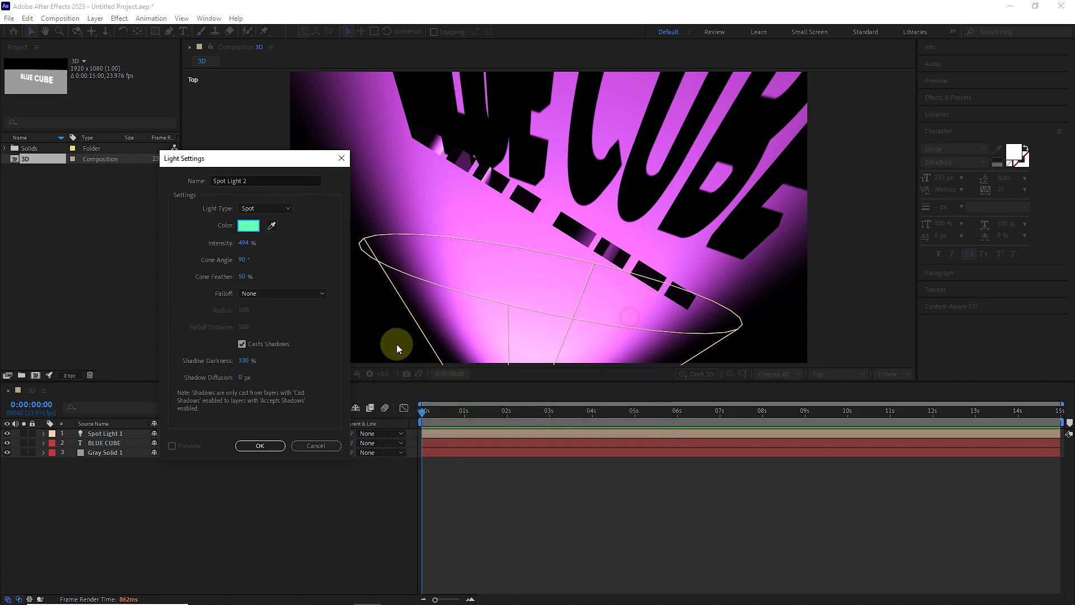
# Create Spot Light 2 and move its mint green cone onto the floor over the text.
pyautogui.click(259, 444)
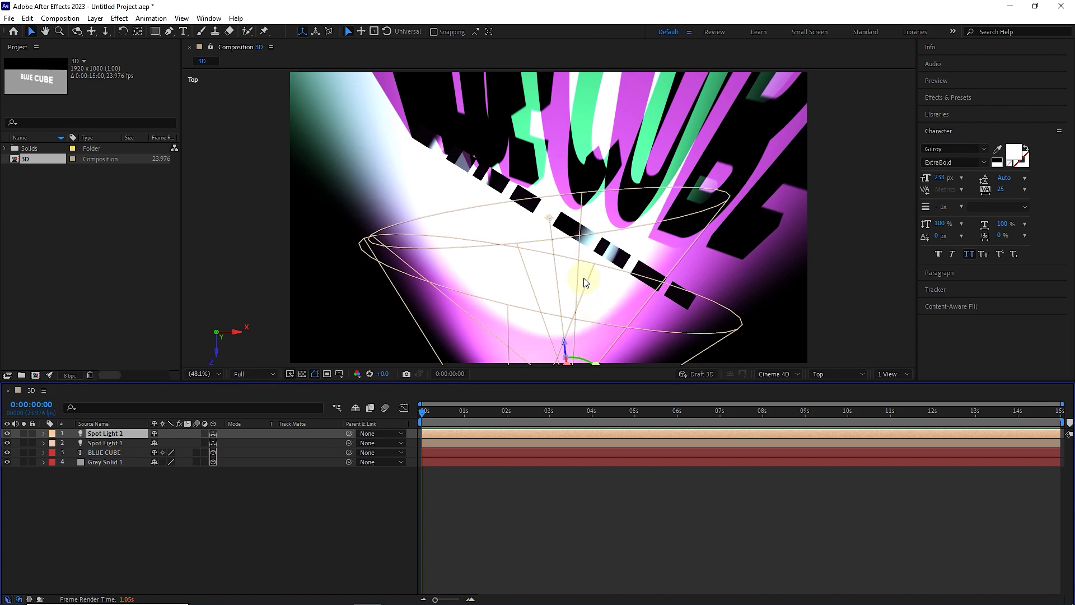
pyautogui.scroll(-4, 588, 292)
pyautogui.scroll(2, 586, 290)
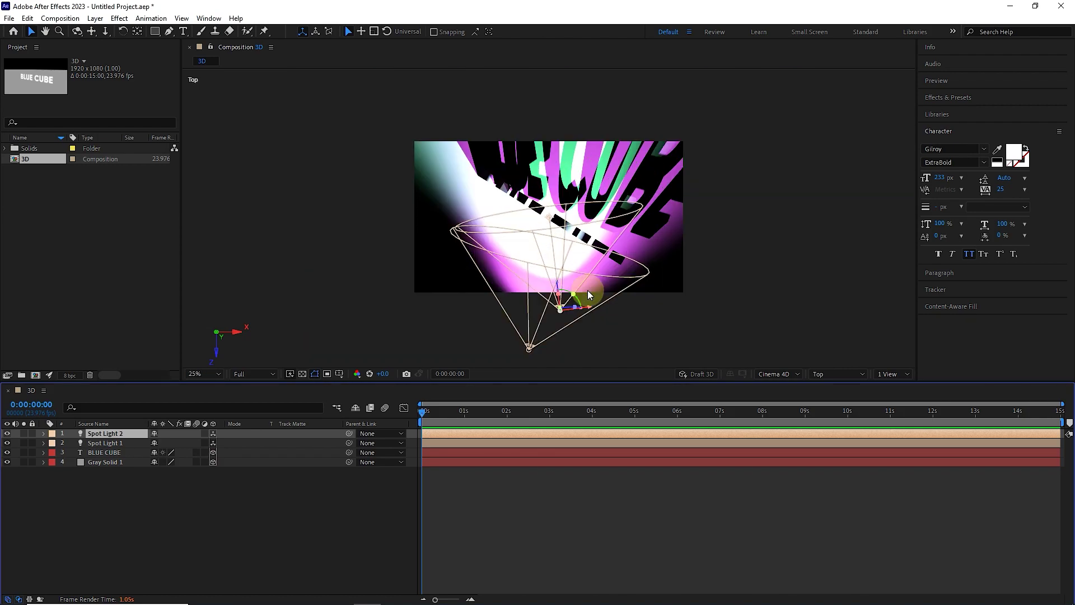
pyautogui.moveTo(561, 311); pyautogui.dragTo(557, 235)
pyautogui.scroll(2, 554, 235)
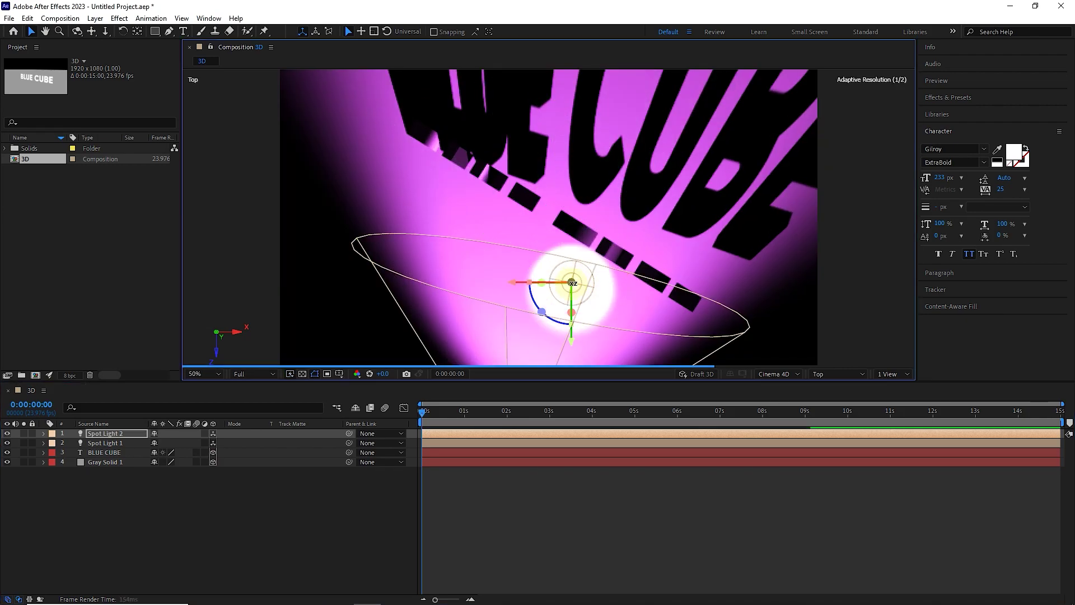
pyautogui.moveTo(570, 284); pyautogui.dragTo(546, 255)
pyautogui.press('F12')
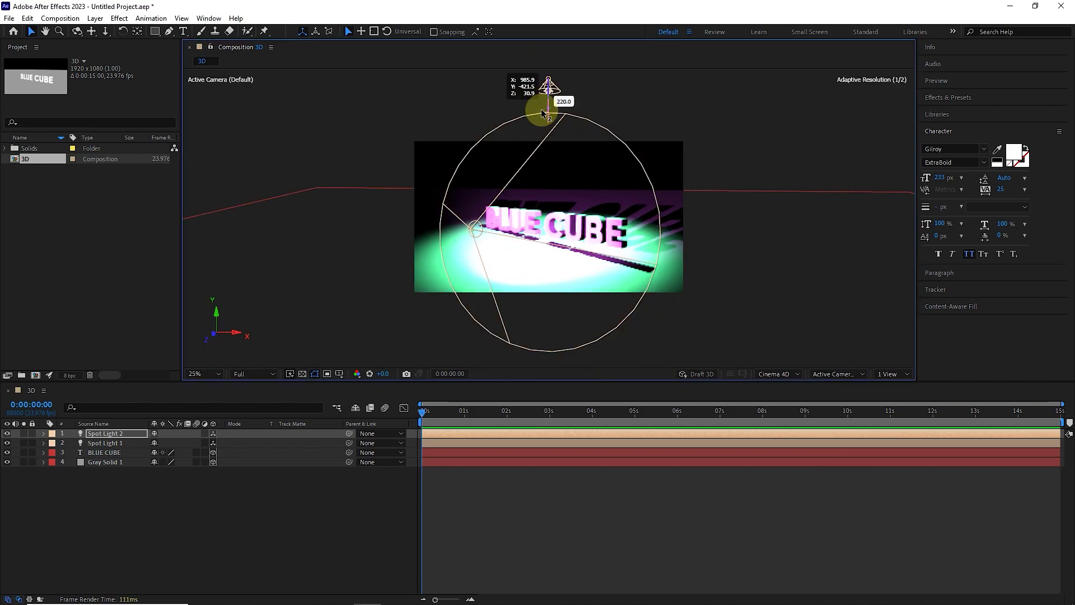
# Select the BLUE CUBE text layer and reveal its material options.
pyautogui.click(104, 452)
pyautogui.press('a')
pyautogui.press('a')
pyautogui.rightClick(148, 570)
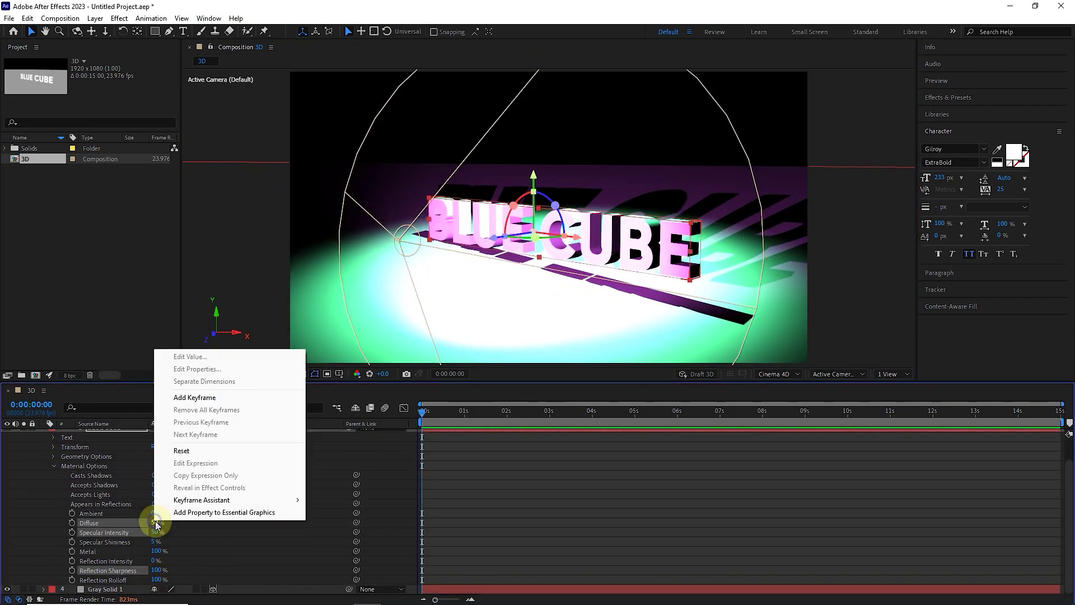
pyautogui.click(154, 532)
# Check Spot Light 1 from the Left view, then set its intensity to 289%.
pyautogui.click(522, 202)
pyautogui.click(834, 374)
pyautogui.click(826, 408)
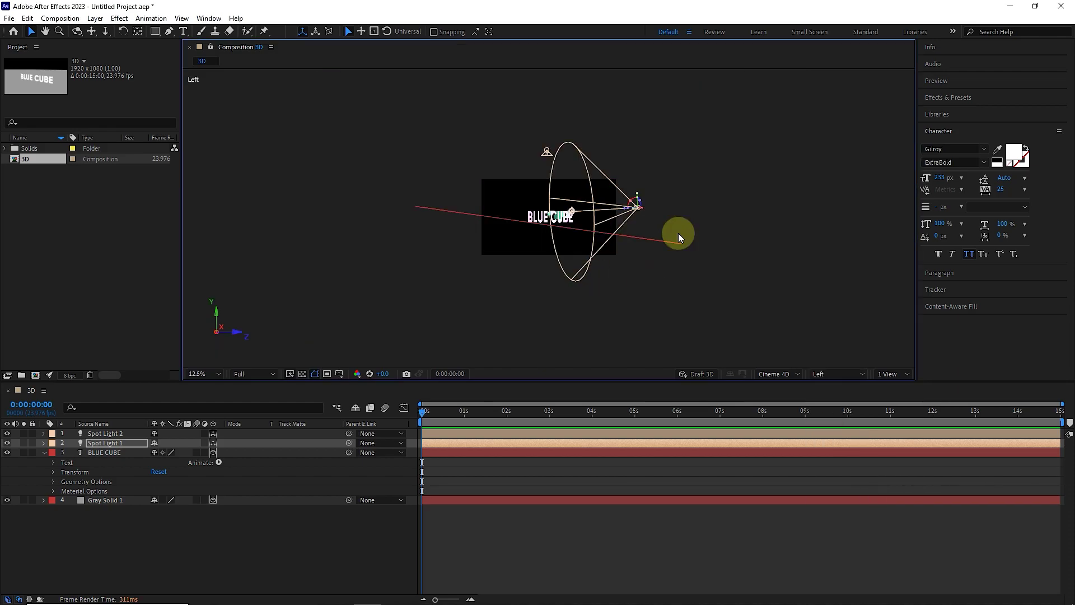
pyautogui.click(823, 371)
pyautogui.click(835, 392)
pyautogui.doubleClick(513, 239)
pyautogui.moveTo(276, 252); pyautogui.dragTo(413, 271)
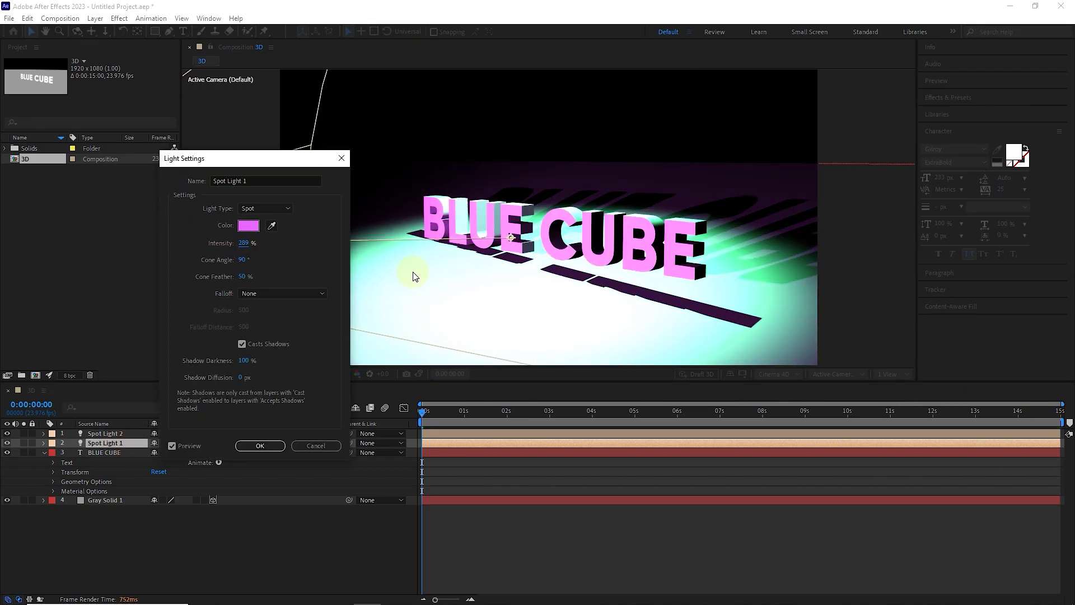
pyautogui.click(259, 446)
# Set BLUE CUBE's Y Rotation to 28° and add a starting keyframe at 0s.
pyautogui.click(140, 452)
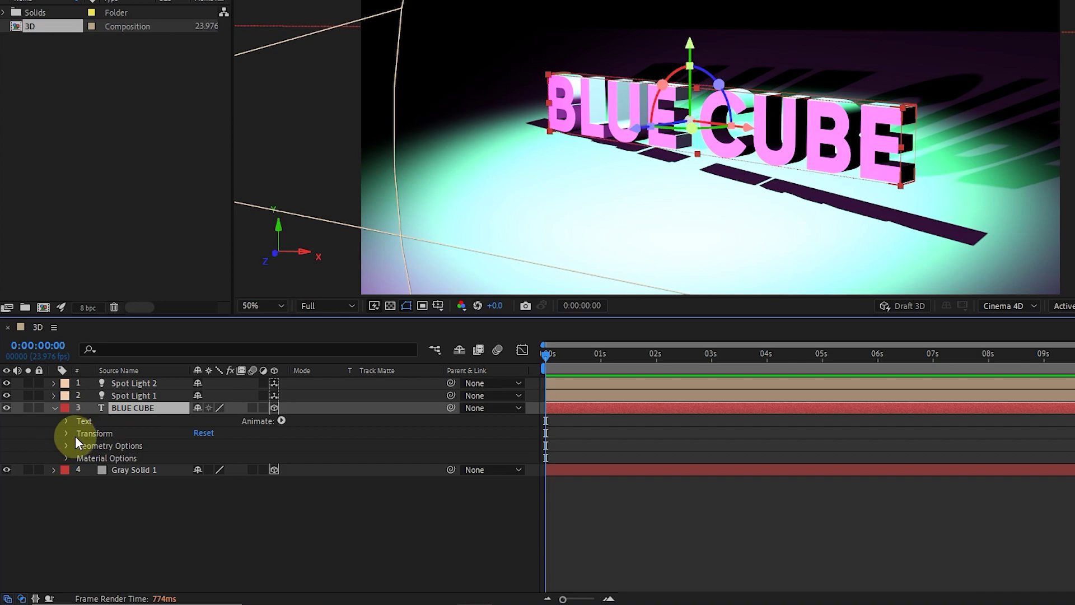
pyautogui.click(68, 434)
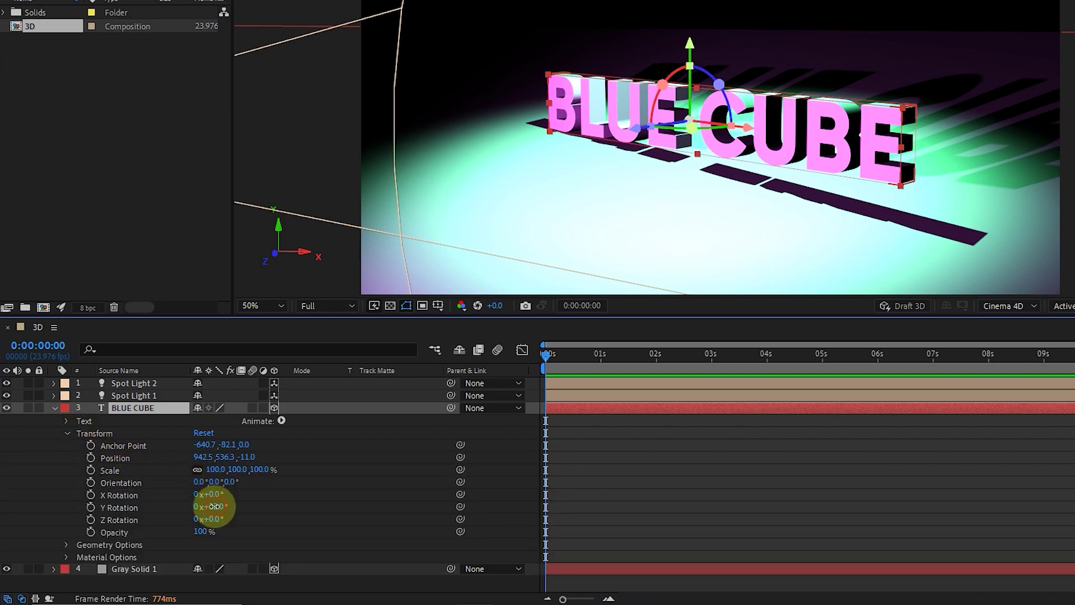
pyautogui.moveTo(214, 506); pyautogui.dragTo(211, 508)
pyautogui.click(96, 507)
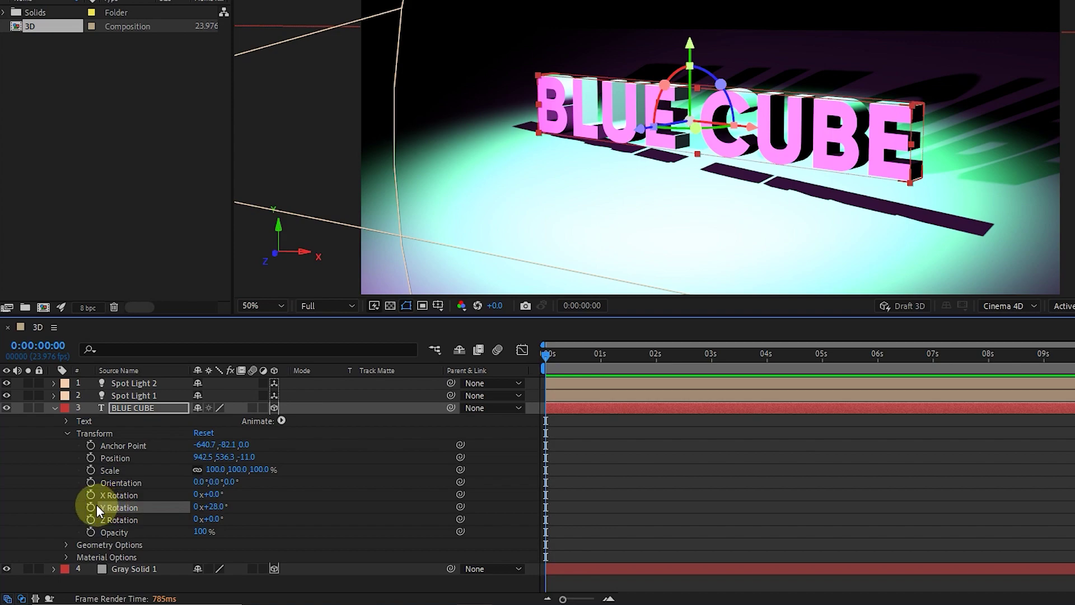
pyautogui.click(92, 506)
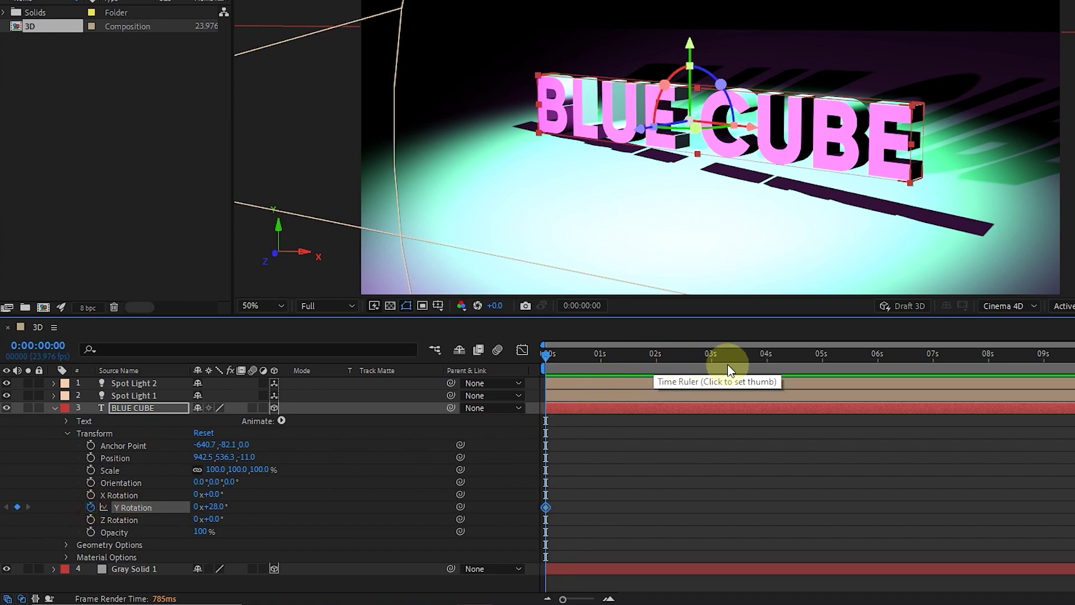
# At 5 seconds set Y Rotation to 1x+28°, then tilt the text 5° on X.
pyautogui.click(825, 364)
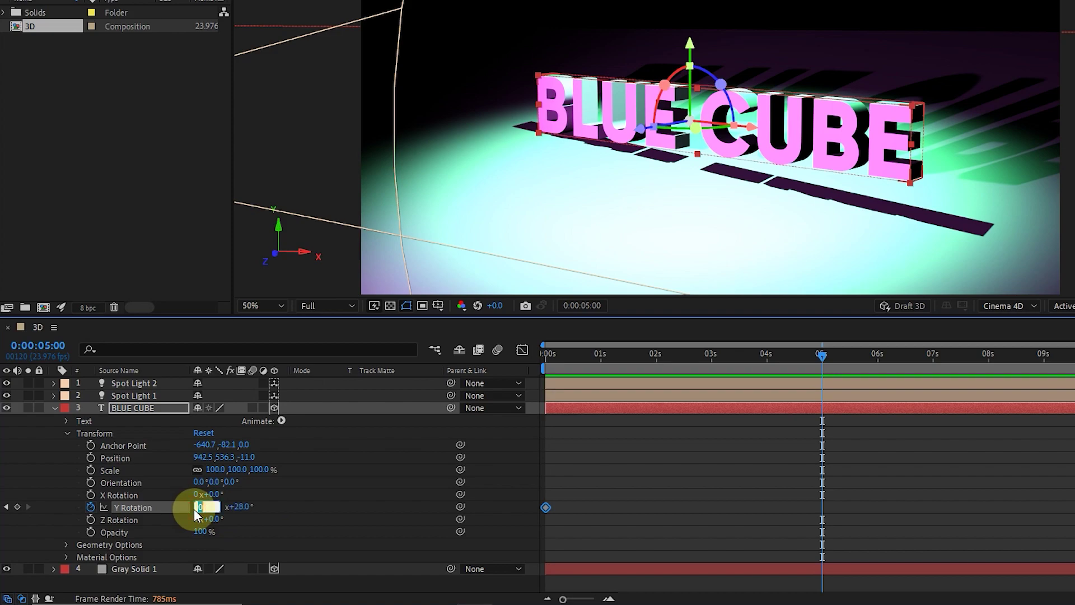
pyautogui.write('1')
pyautogui.press('Return')
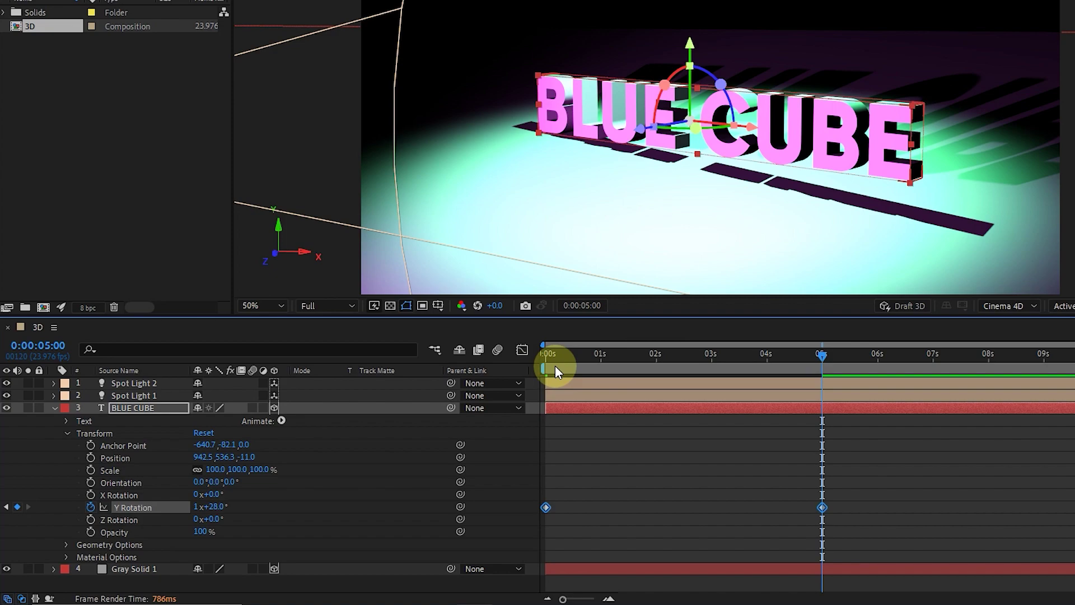
pyautogui.moveTo(556, 365); pyautogui.dragTo(515, 365)
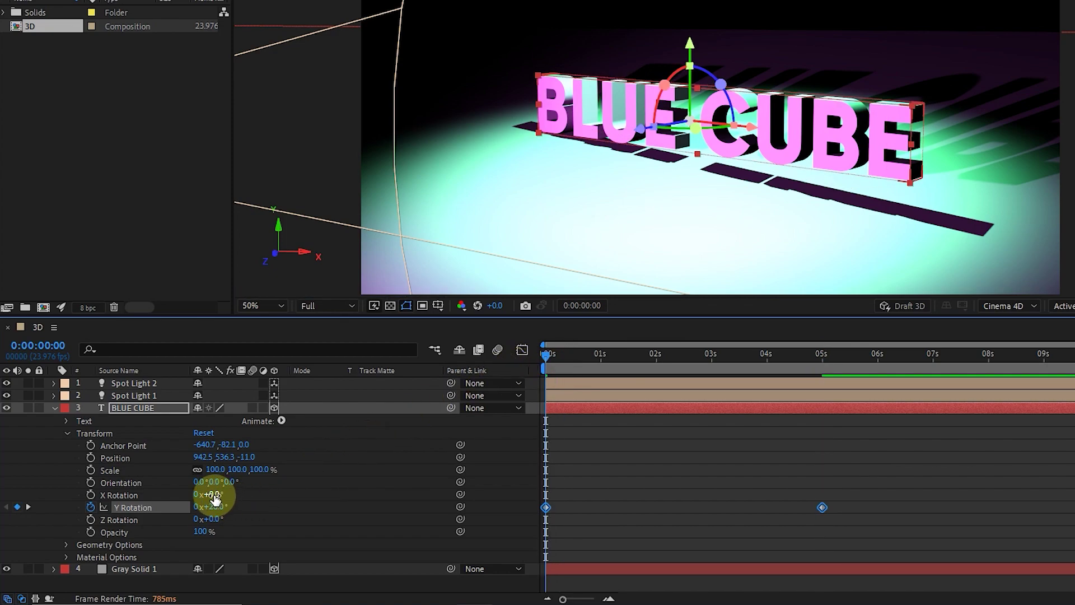
pyautogui.moveTo(214, 498); pyautogui.dragTo(221, 497)
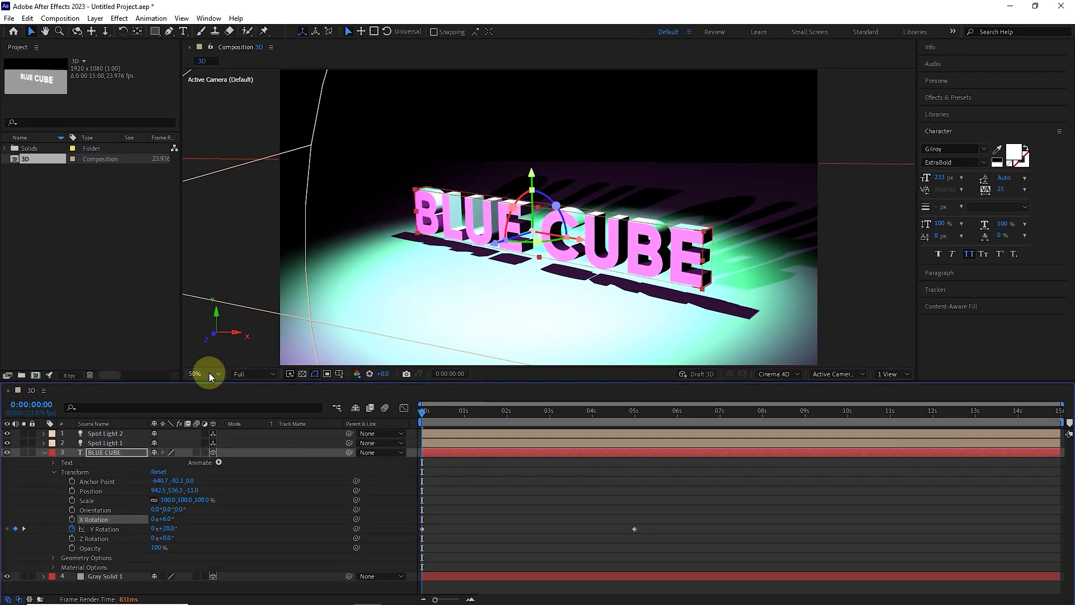
# Fit the composition in the viewer, deselect all layers and play a preview.
pyautogui.click(209, 374)
pyautogui.click(231, 405)
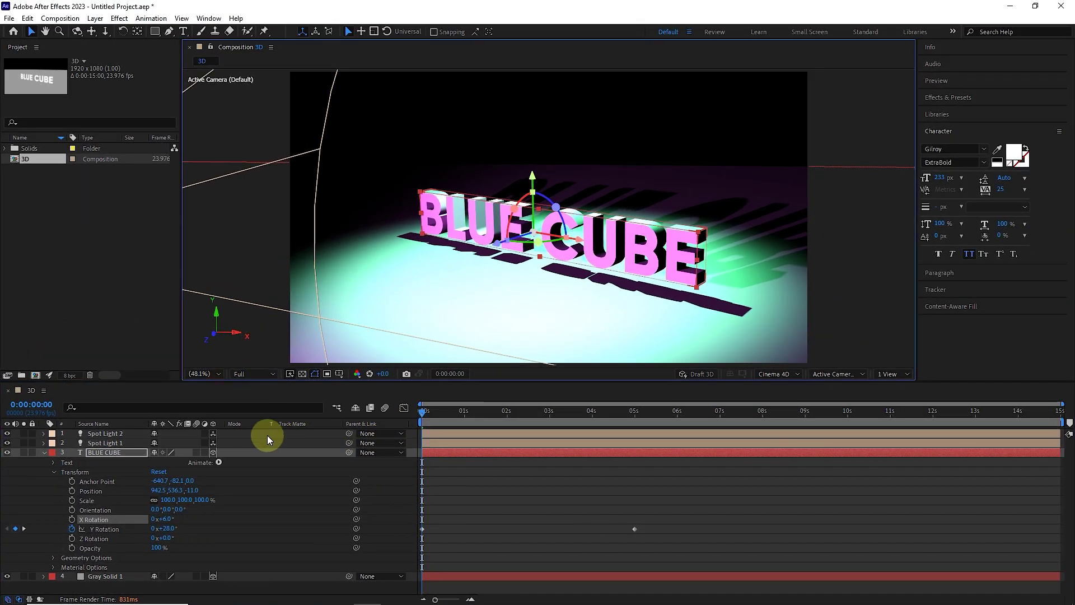
pyautogui.click(44, 452)
pyautogui.click(156, 501)
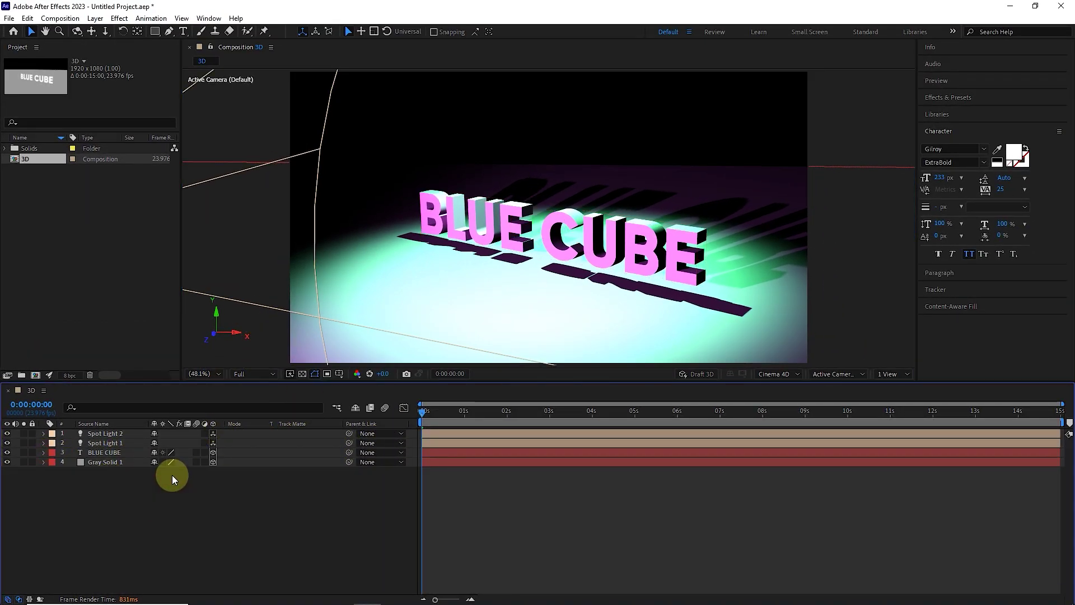
pyautogui.press('space')
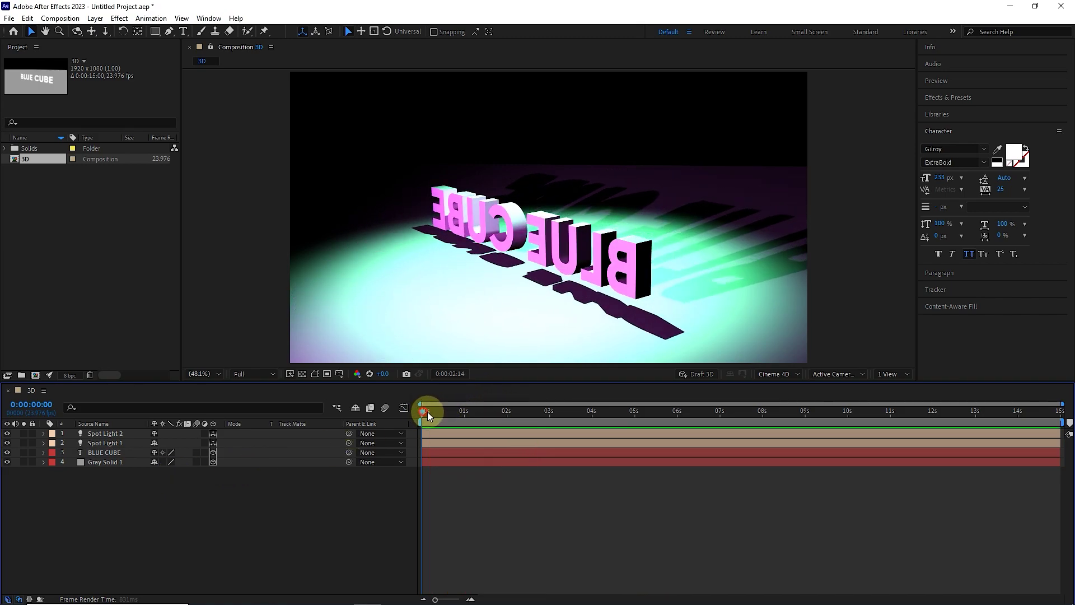
# End the work area at 5 seconds and replay the preview from the start.
pyautogui.moveTo(428, 413); pyautogui.dragTo(640, 425)
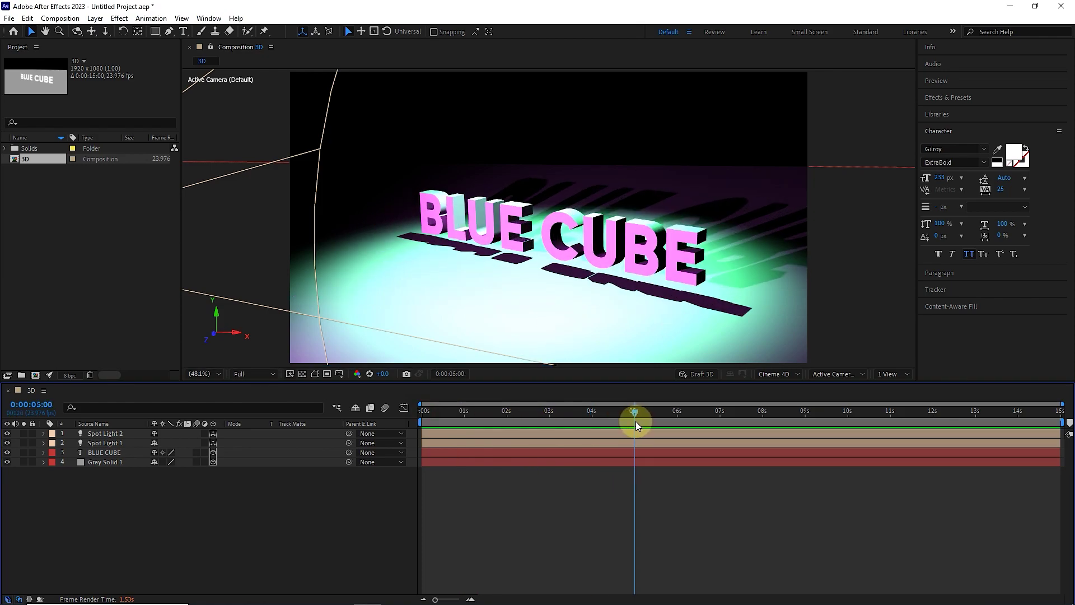
pyautogui.press('n')
pyautogui.press('Home')
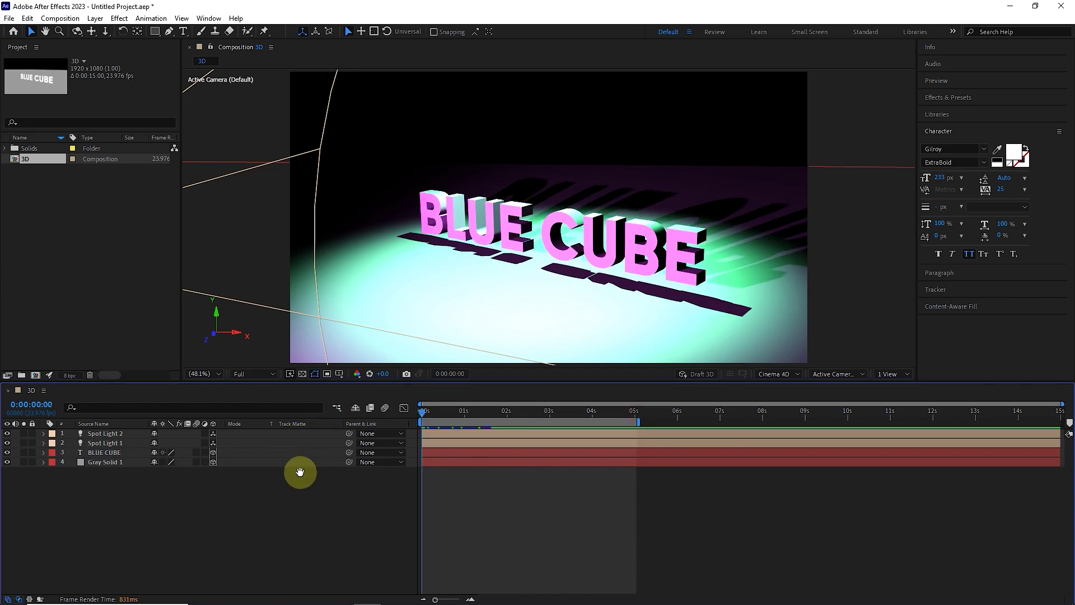
pyautogui.press('space')
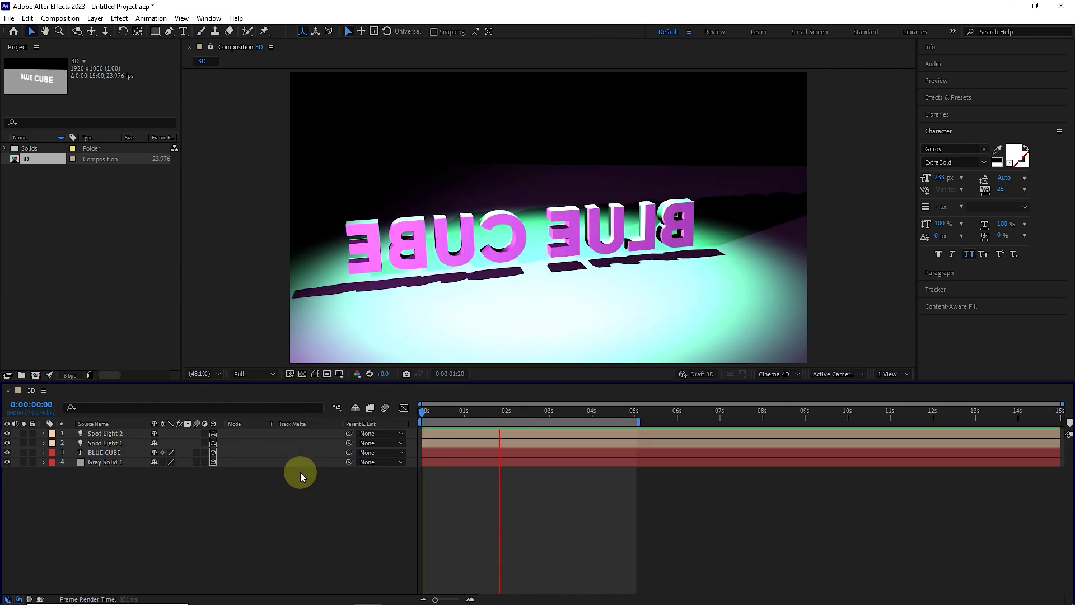